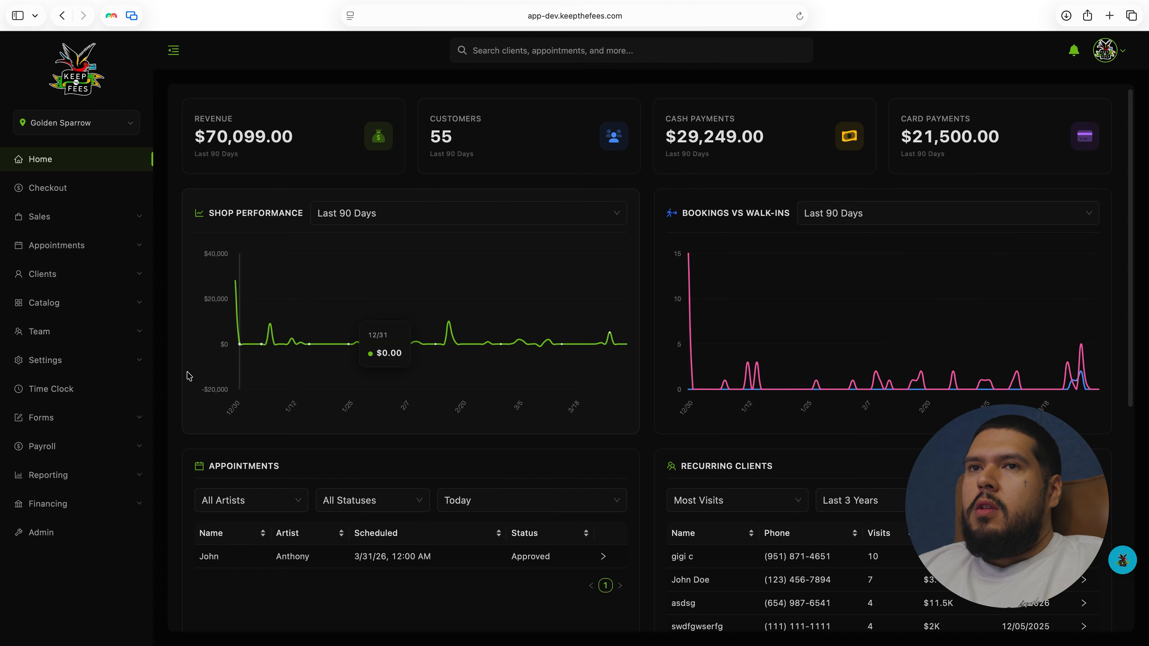
Step: Create an appointment request form titled "General Shop Request Form"
{"action": "left_click", "coordinate": [129, 422]}
{"action": "left_click", "coordinate": [99, 485]}
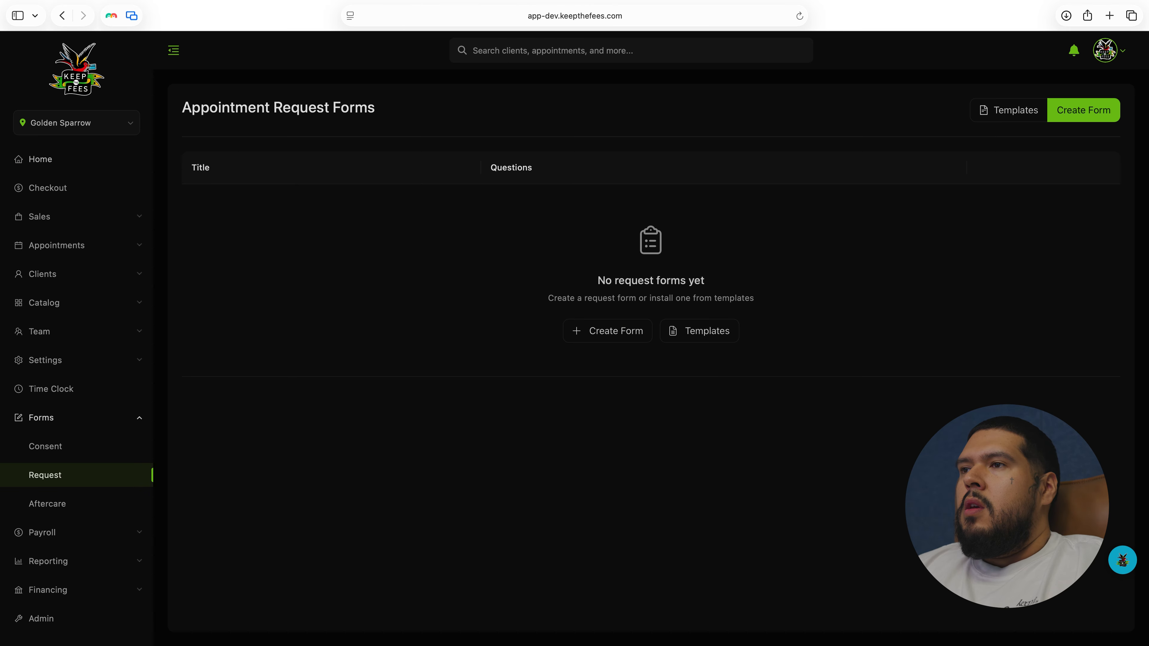
{"action": "left_click", "coordinate": [576, 340]}
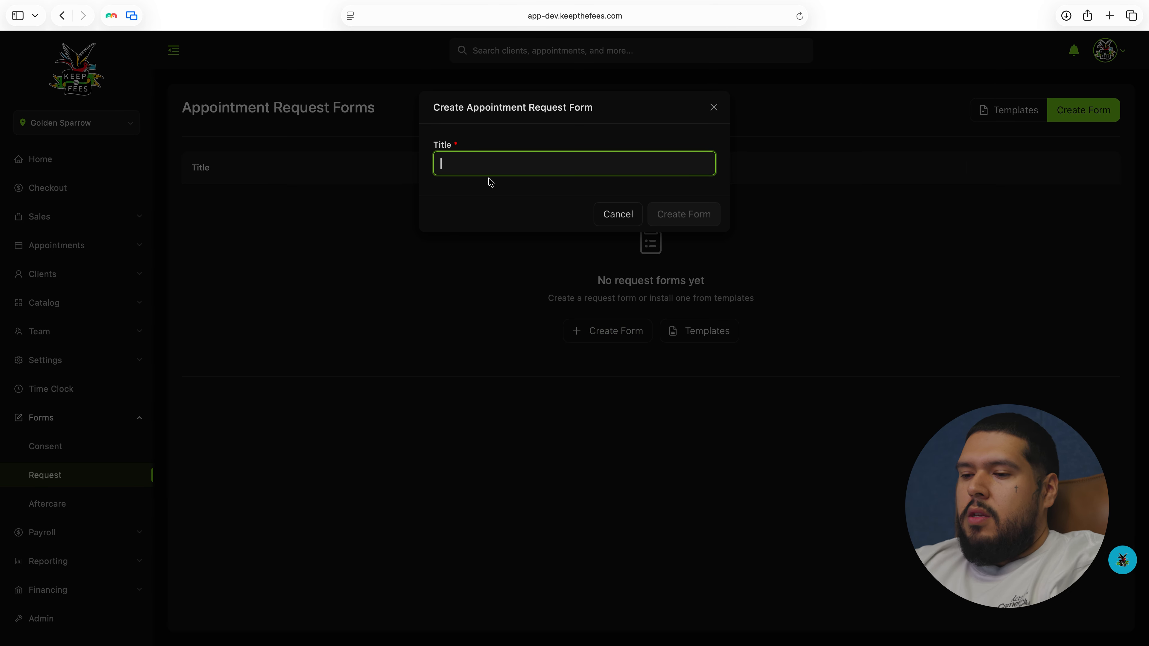
{"action": "type", "text": "Gene"}
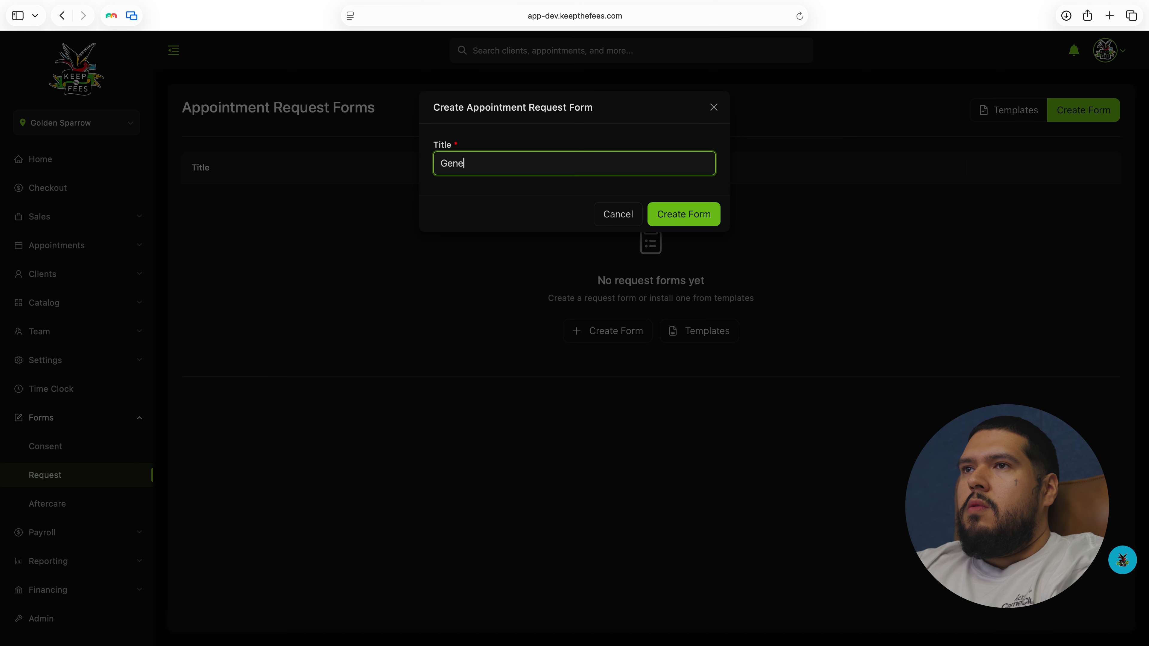
{"action": "type", "text": "ral Shop Request Form"}
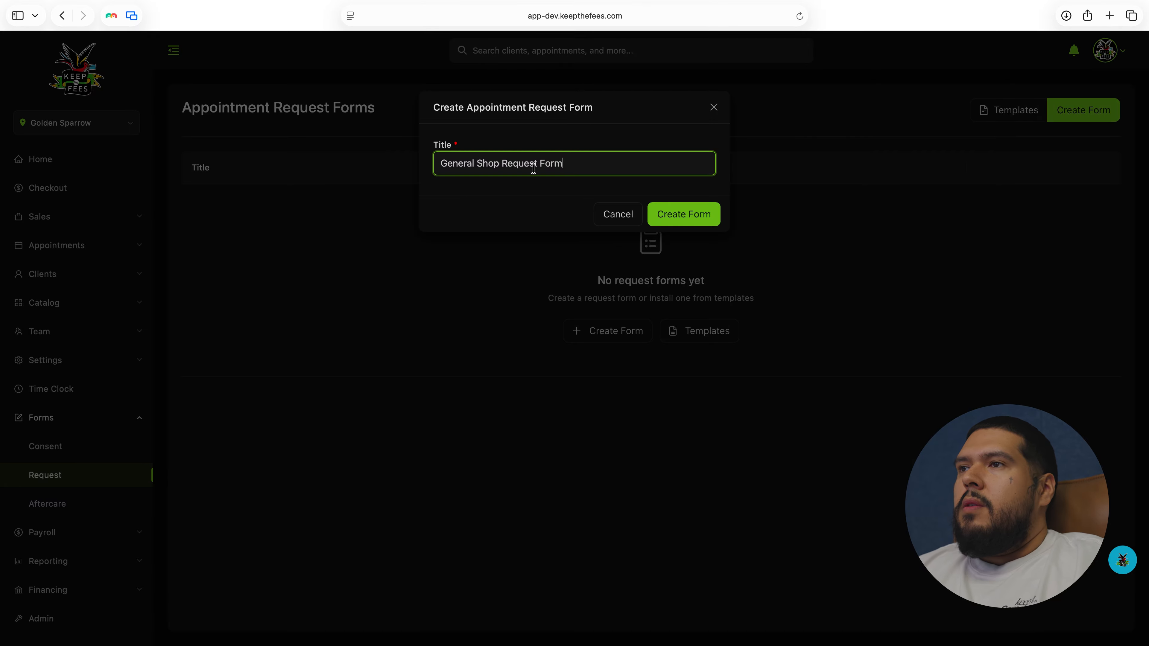
{"action": "left_click", "coordinate": [680, 217]}
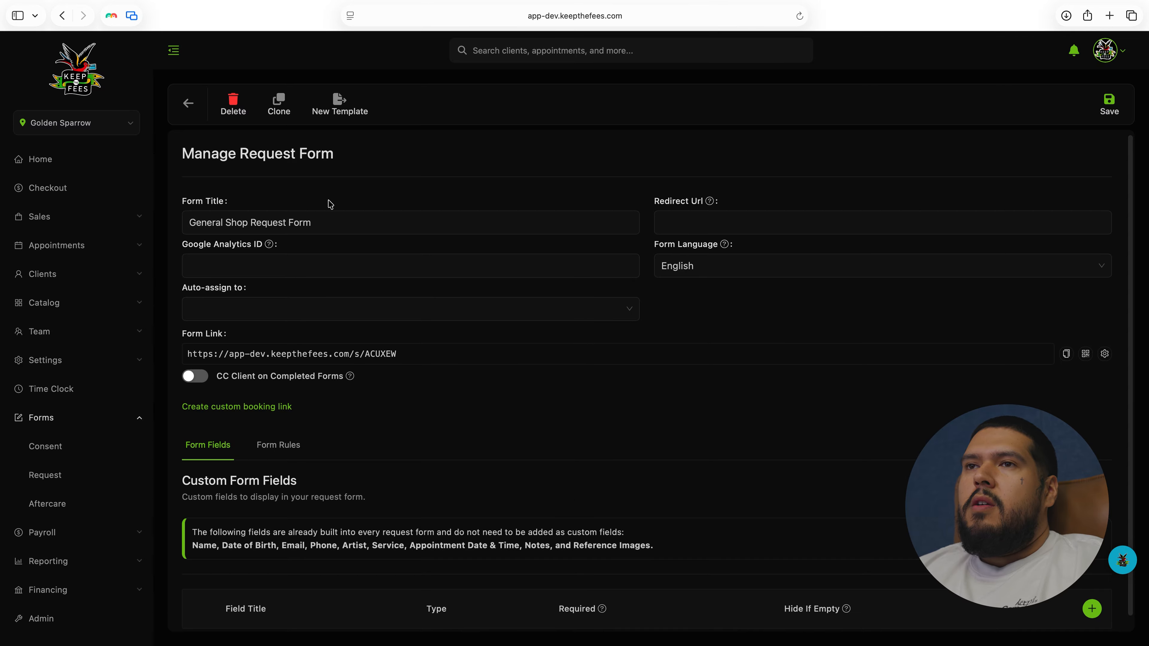
Step: Examine the form's title, redirect URL, Google Analytics ID and the available form languages, keeping English
{"action": "triple_click", "coordinate": [330, 221]}
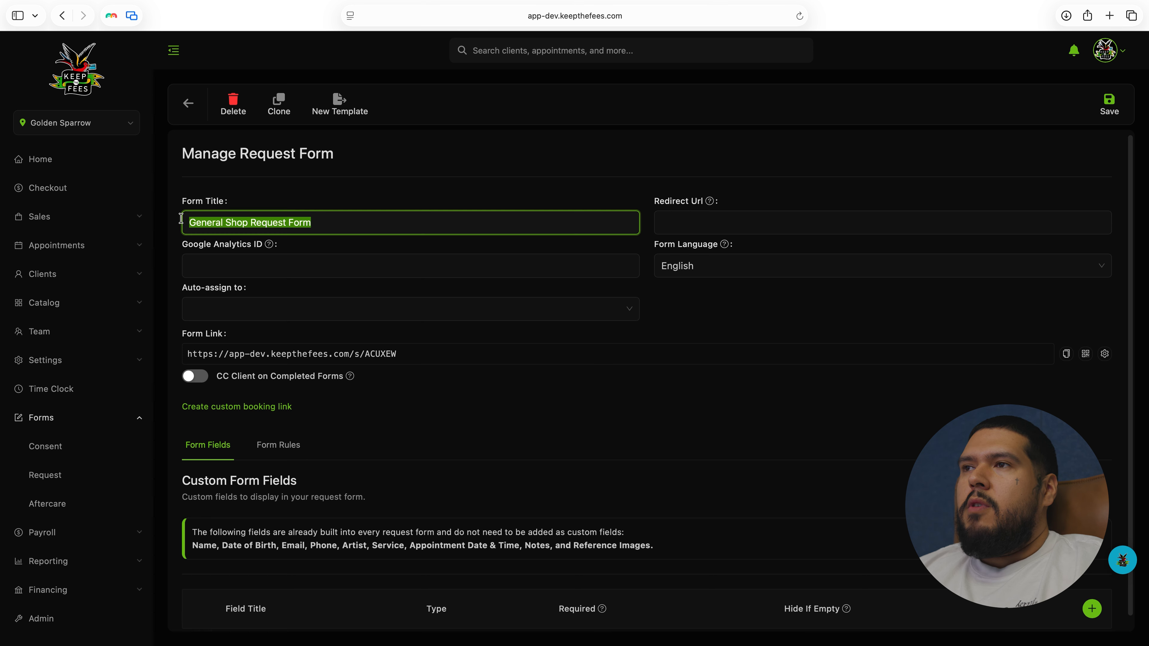
{"action": "left_click", "coordinate": [740, 338]}
{"action": "left_click", "coordinate": [694, 219]}
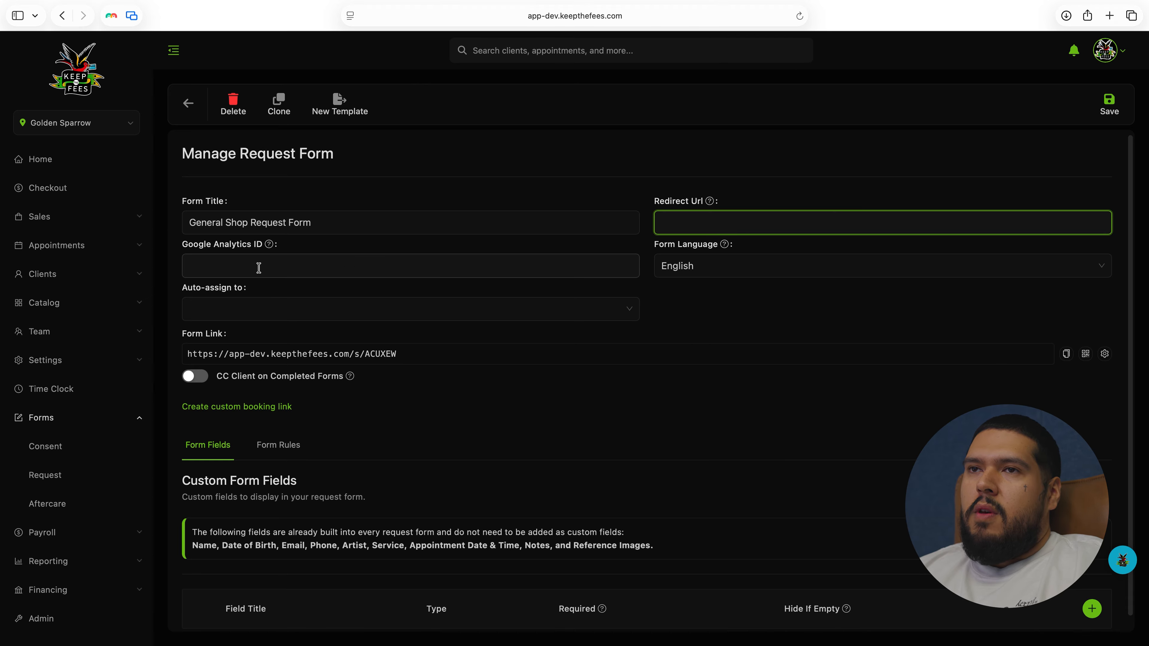
{"action": "left_click", "coordinate": [247, 269]}
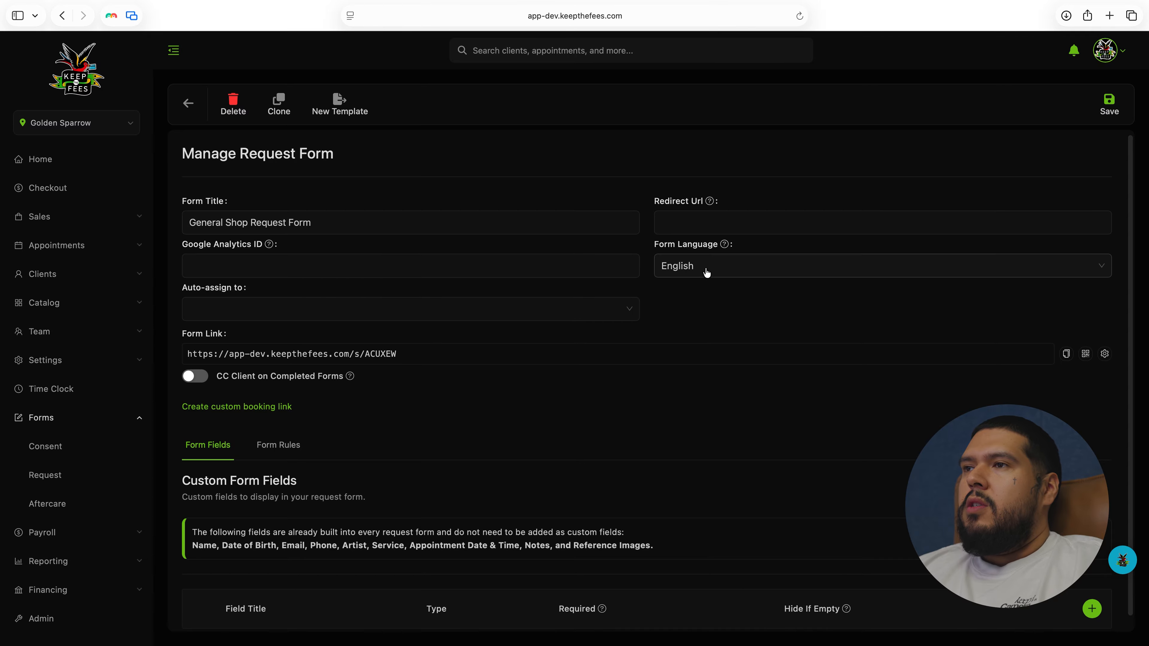
{"action": "left_click", "coordinate": [706, 272]}
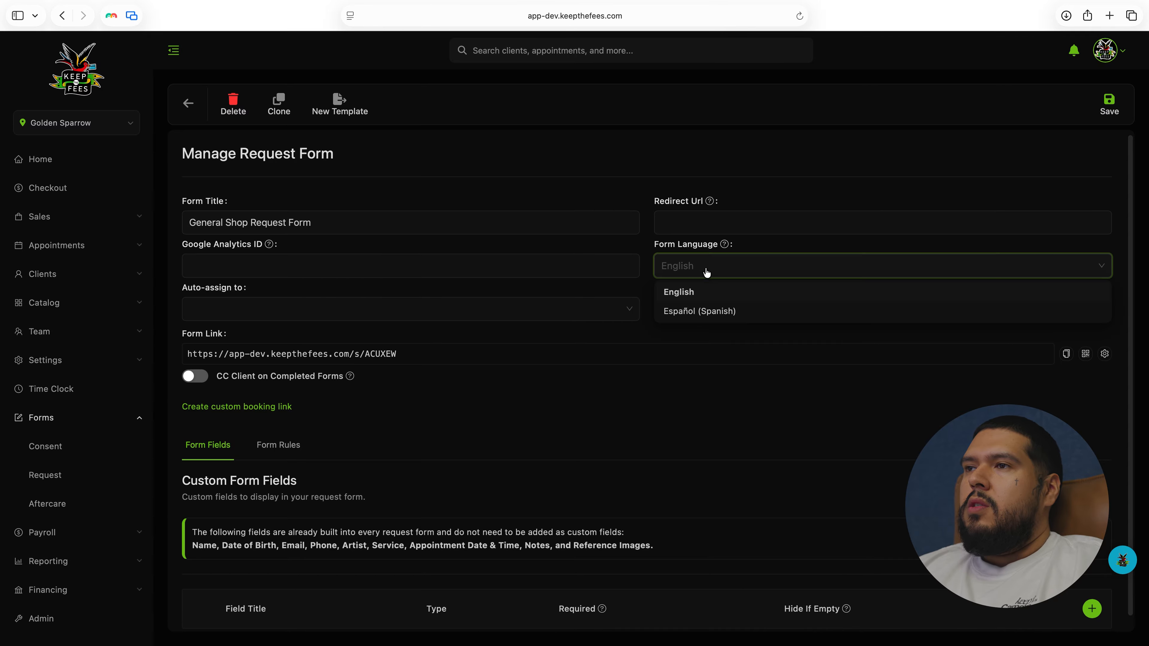
{"action": "left_click", "coordinate": [713, 311]}
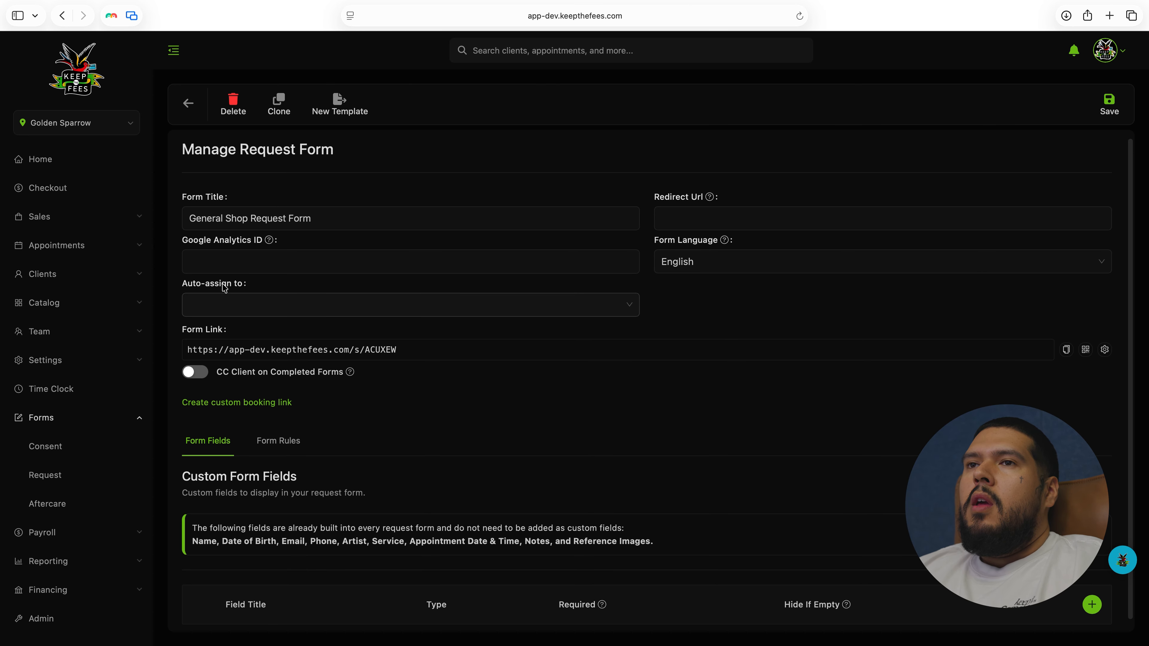
{"action": "left_click_drag", "start_coordinate": [341, 214], "coordinate": [144, 216]}
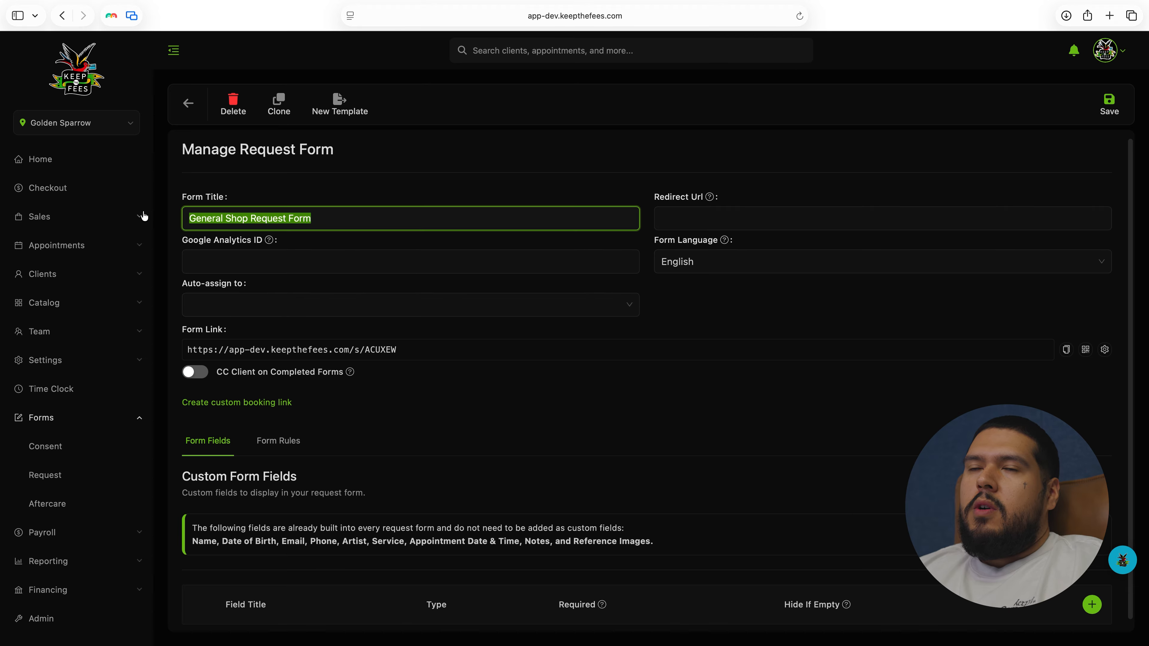
{"action": "left_click", "coordinate": [674, 314]}
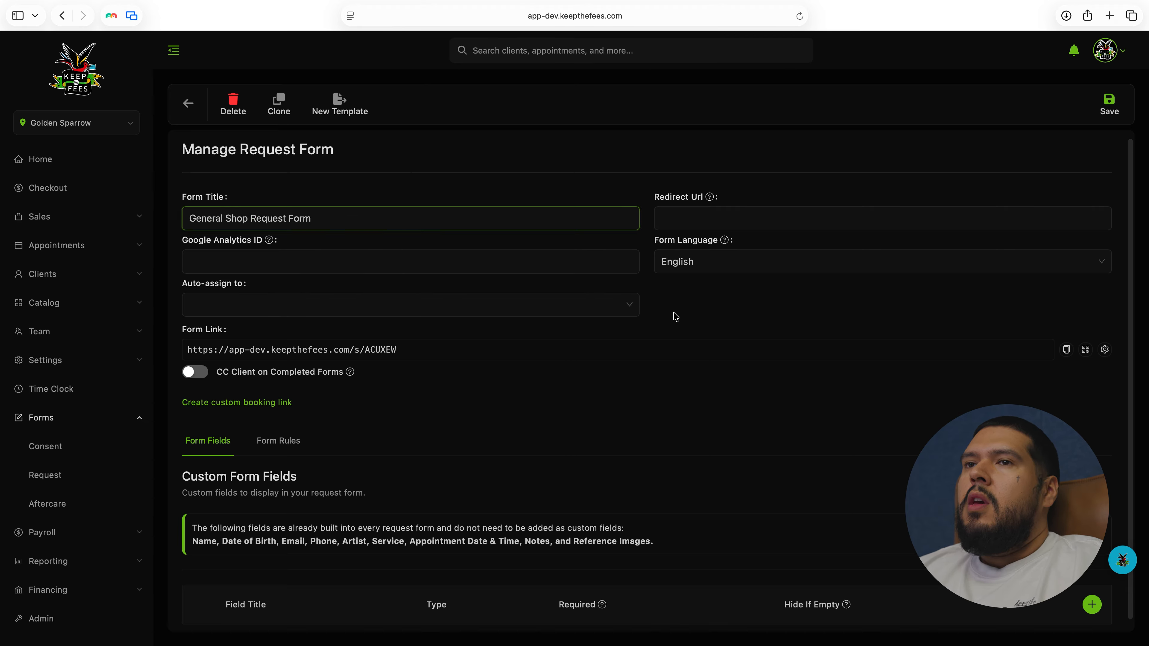
Step: Try auto-assigning submissions to the first listed artist with Notify Artist Upon Submission enabled, and clear the assignment
{"action": "left_click", "coordinate": [569, 316]}
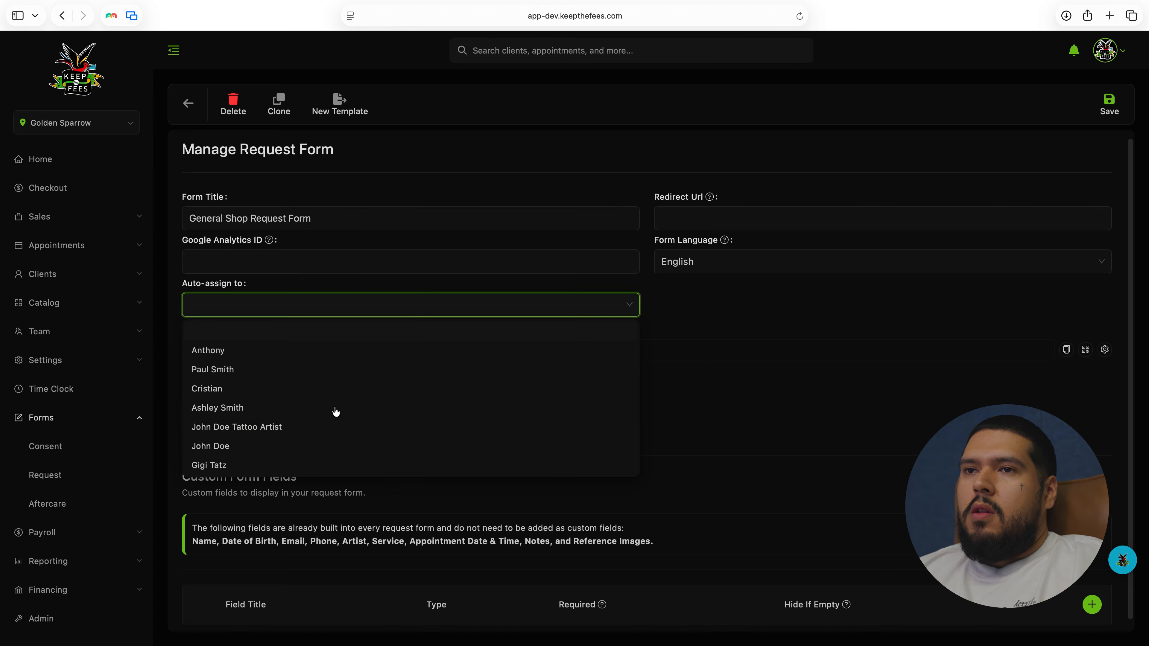
{"action": "left_click", "coordinate": [345, 357]}
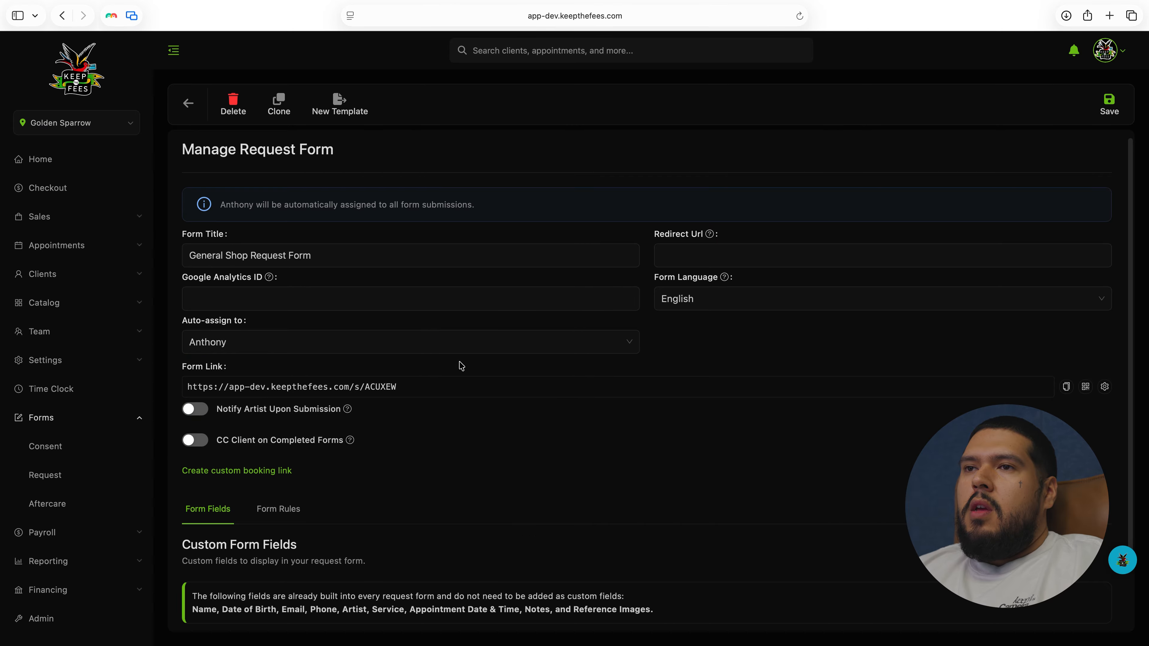
{"action": "left_click", "coordinate": [198, 413]}
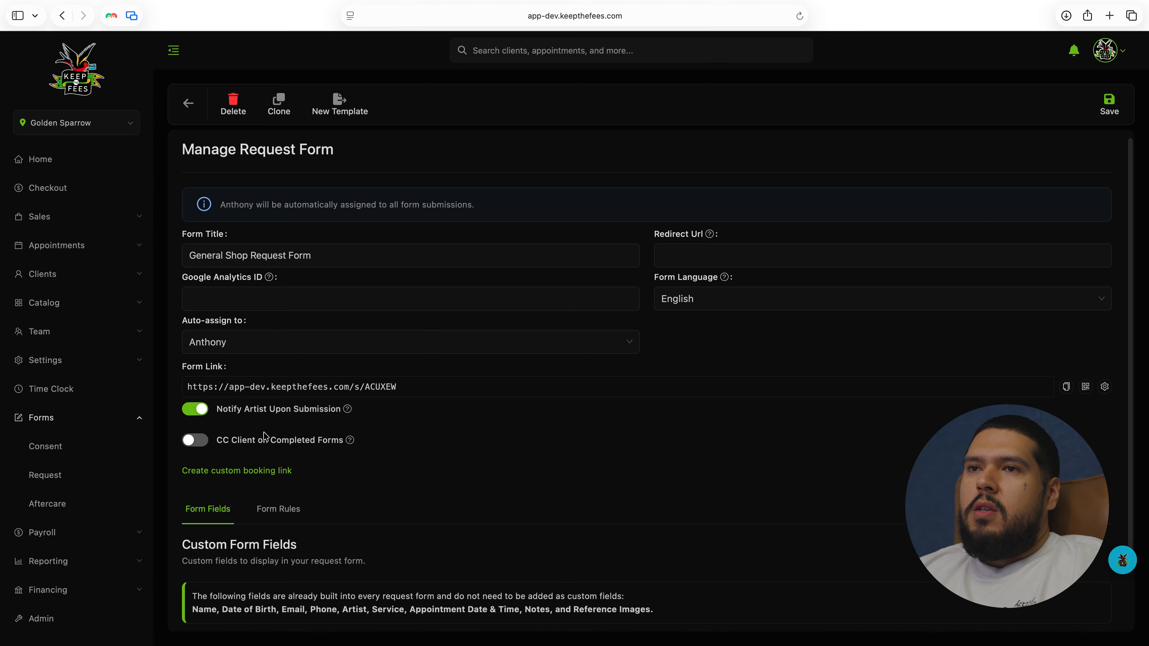
{"action": "left_click", "coordinate": [411, 352]}
{"action": "left_click", "coordinate": [357, 367]}
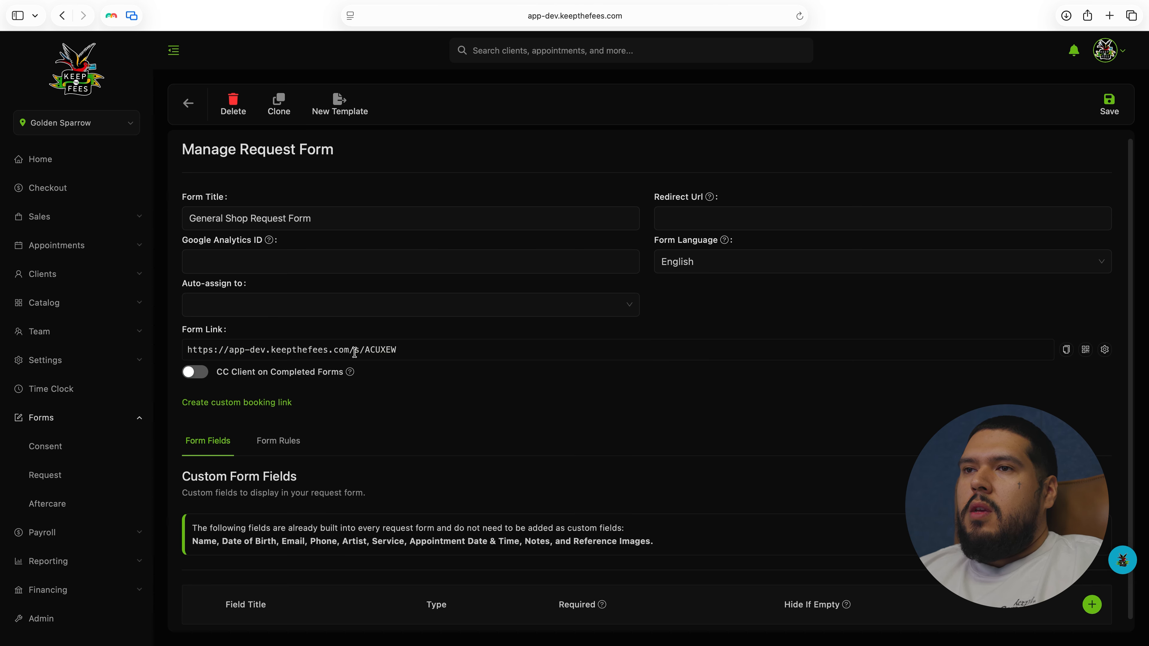
Step: Examine the request form's link and its QR code, and close the link dialog
{"action": "left_click_drag", "start_coordinate": [432, 355], "coordinate": [188, 351]}
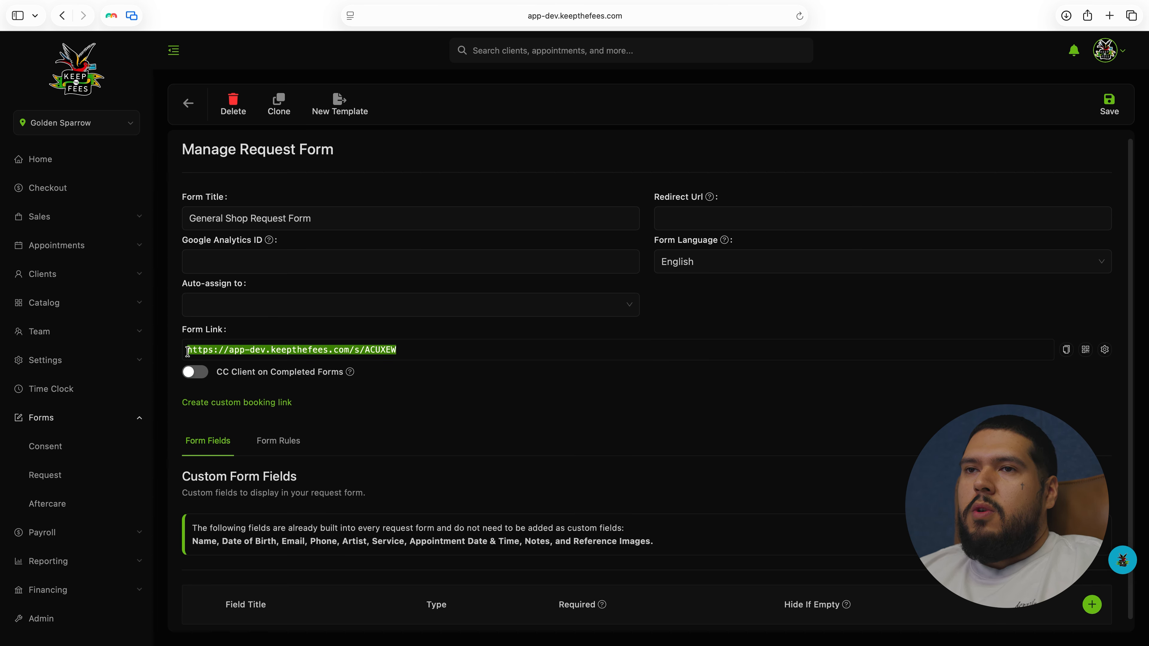
{"action": "left_click", "coordinate": [501, 375]}
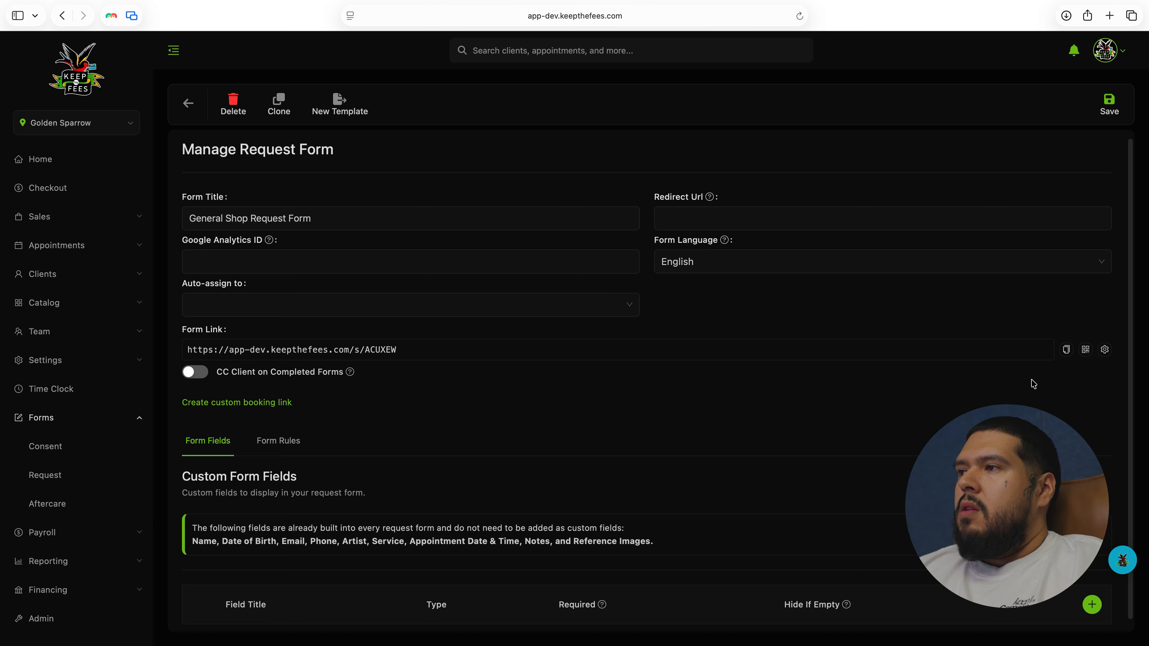
{"action": "left_click", "coordinate": [1082, 353]}
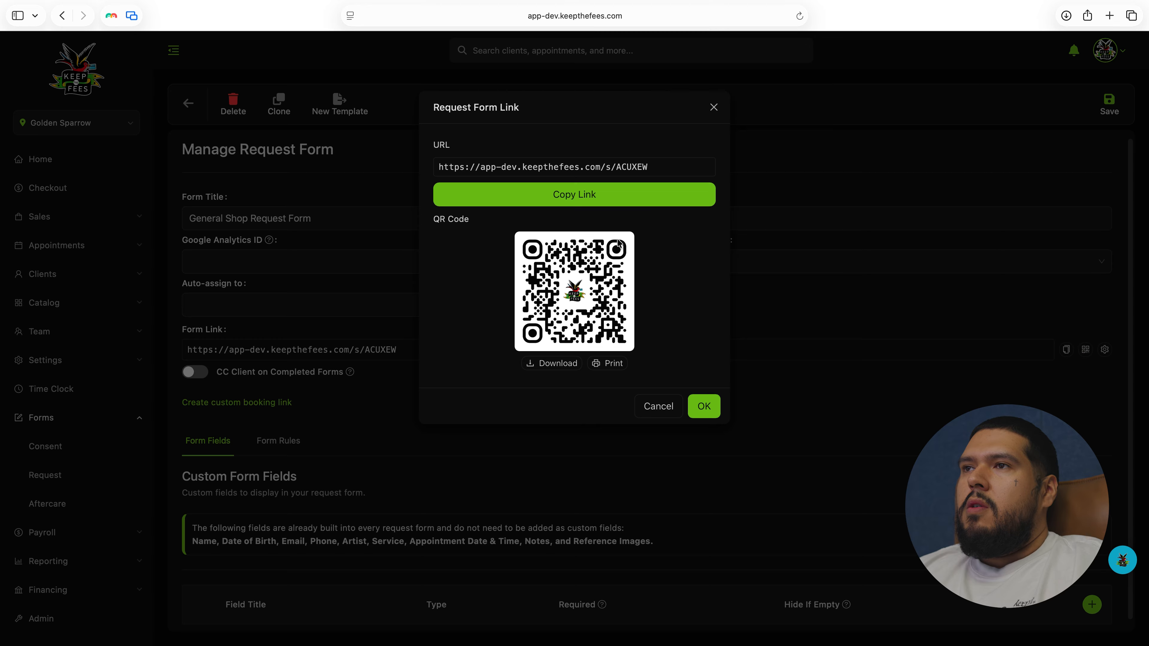
{"action": "left_click", "coordinate": [713, 107]}
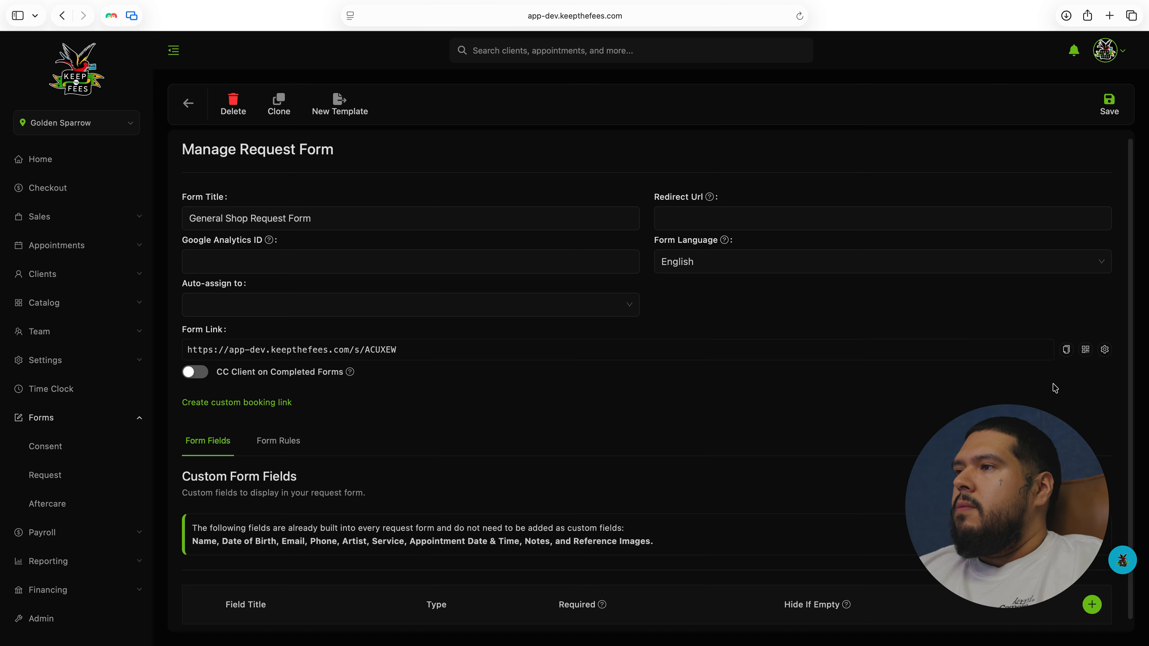
Step: Add the custom short URL "REQUEST-FORM" to the request form's link
{"action": "left_click", "coordinate": [1104, 351]}
{"action": "scroll", "coordinate": [912, 366], "scroll_direction": "down", "scroll_amount": 1}
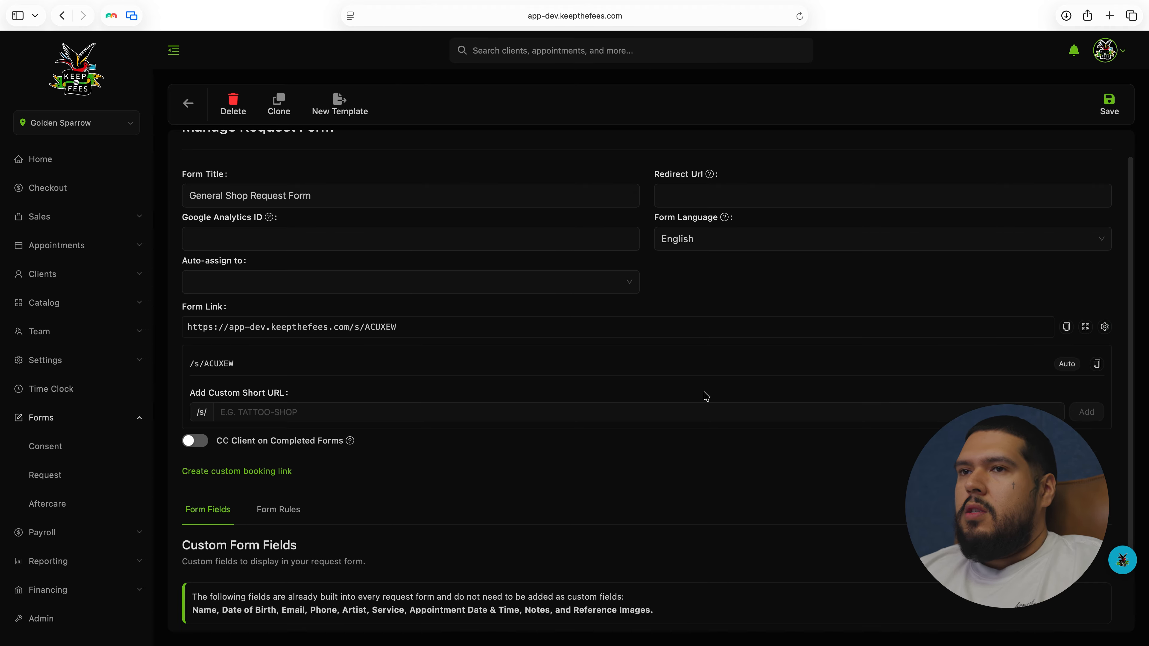
{"action": "scroll", "coordinate": [265, 390], "scroll_direction": "down", "scroll_amount": 1}
{"action": "left_click", "coordinate": [261, 393]}
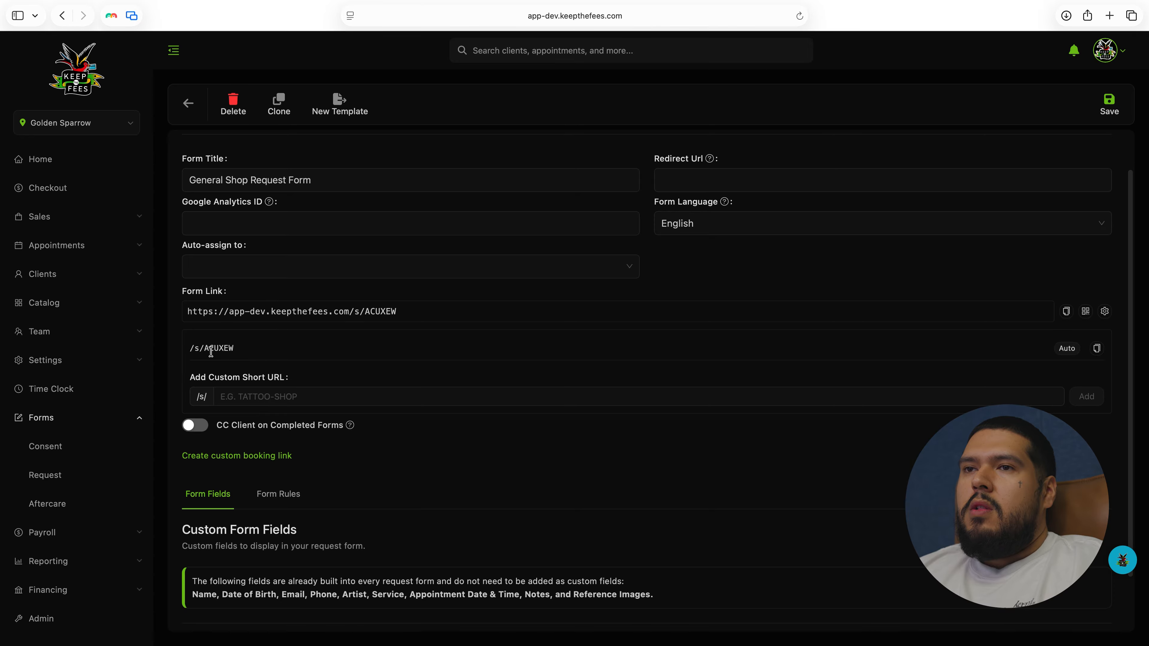
{"action": "left_click_drag", "start_coordinate": [364, 313], "coordinate": [403, 315]}
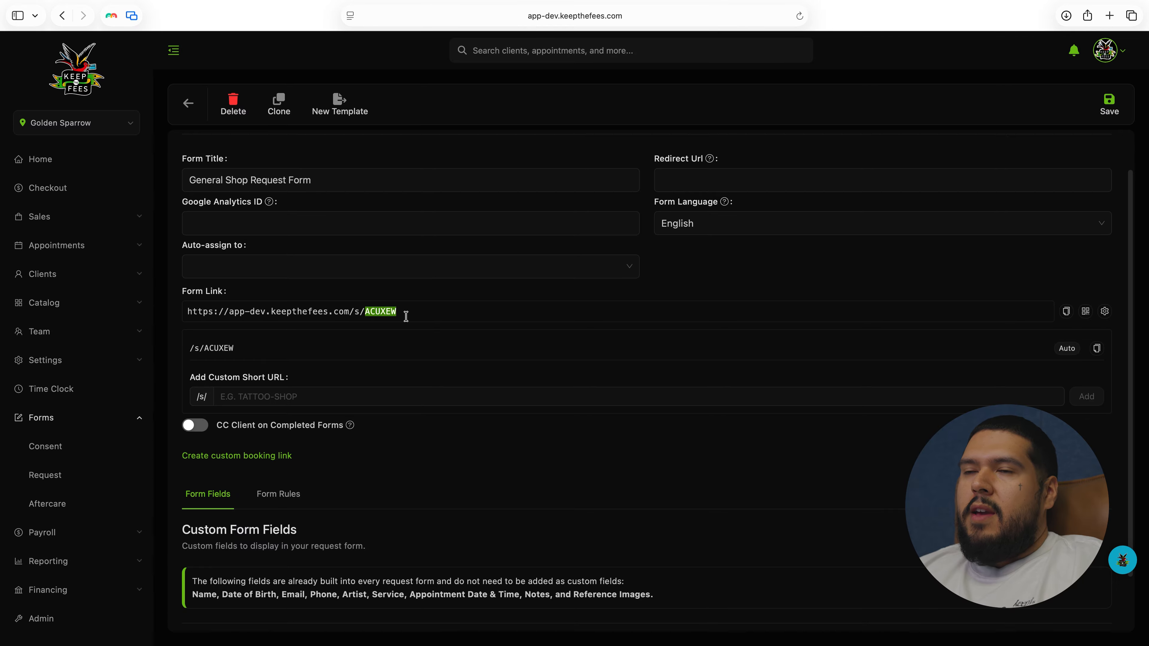
{"action": "left_click", "coordinate": [298, 396]}
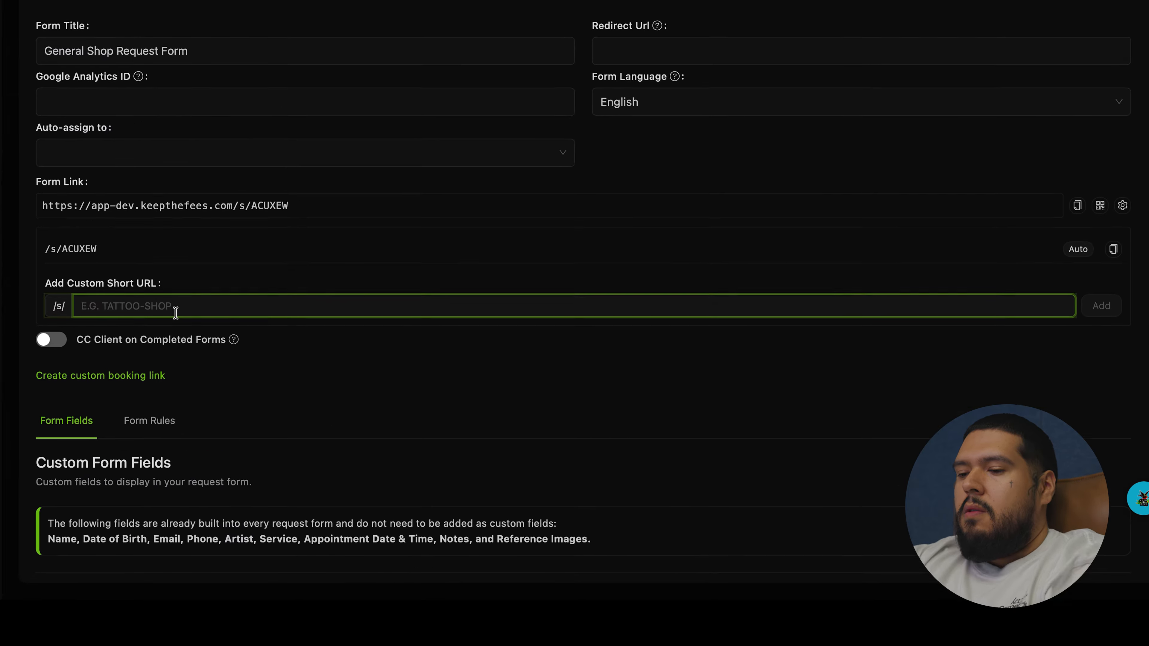
{"action": "type", "text": "REQ"}
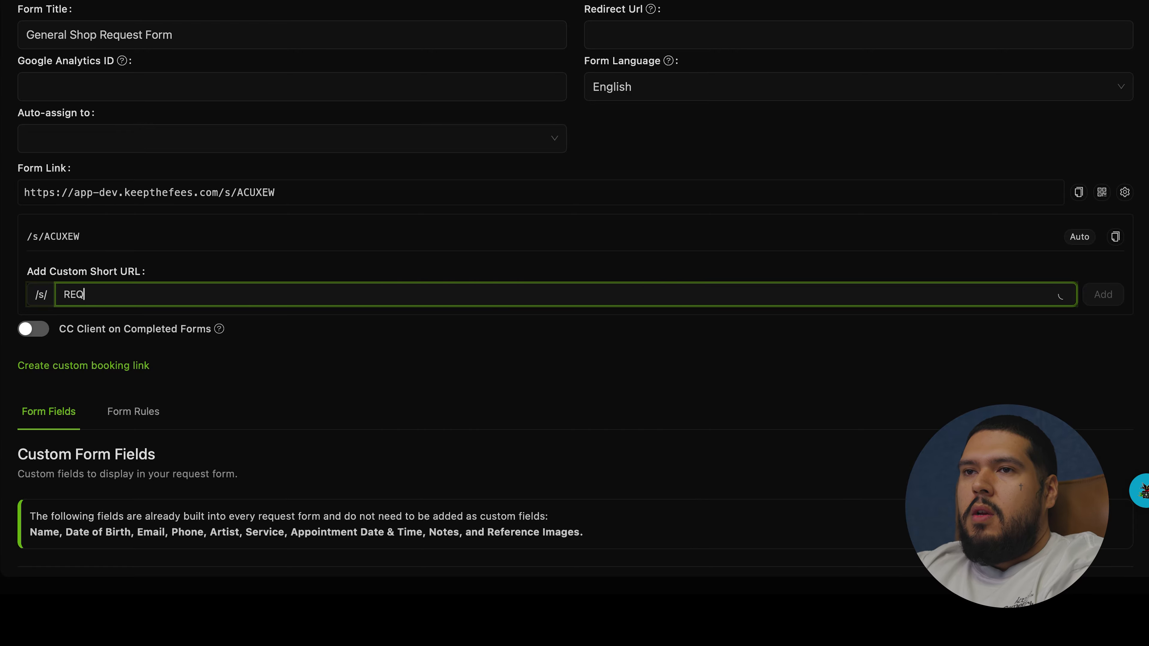
{"action": "type", "text": "UEST-FORM"}
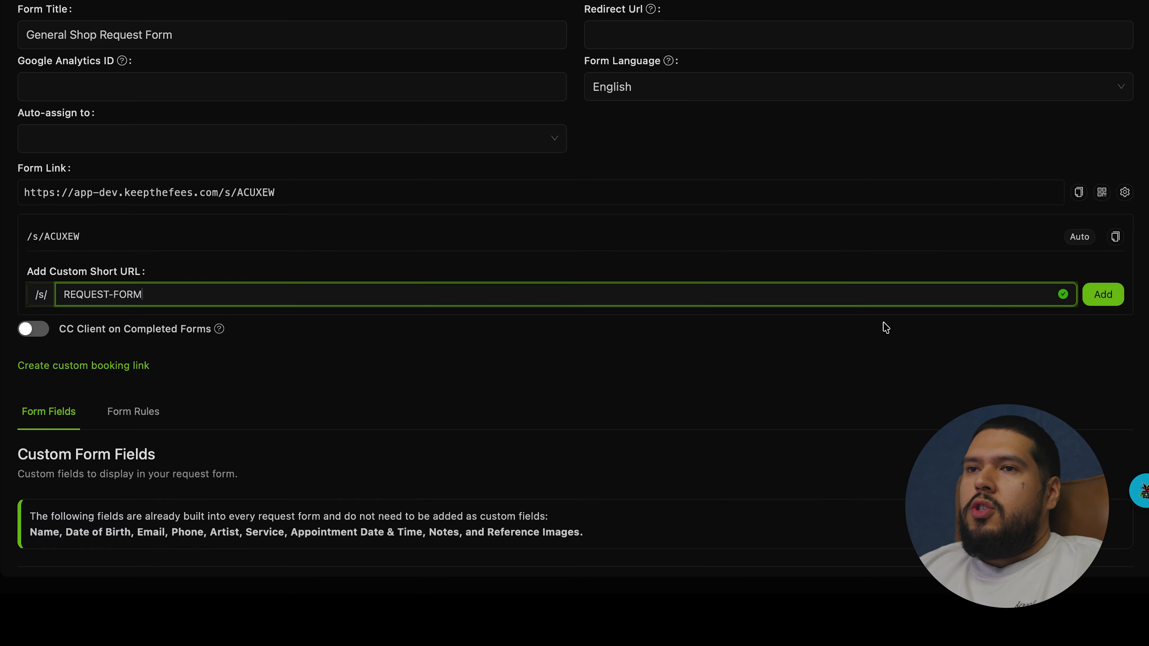
{"action": "left_click", "coordinate": [1102, 296]}
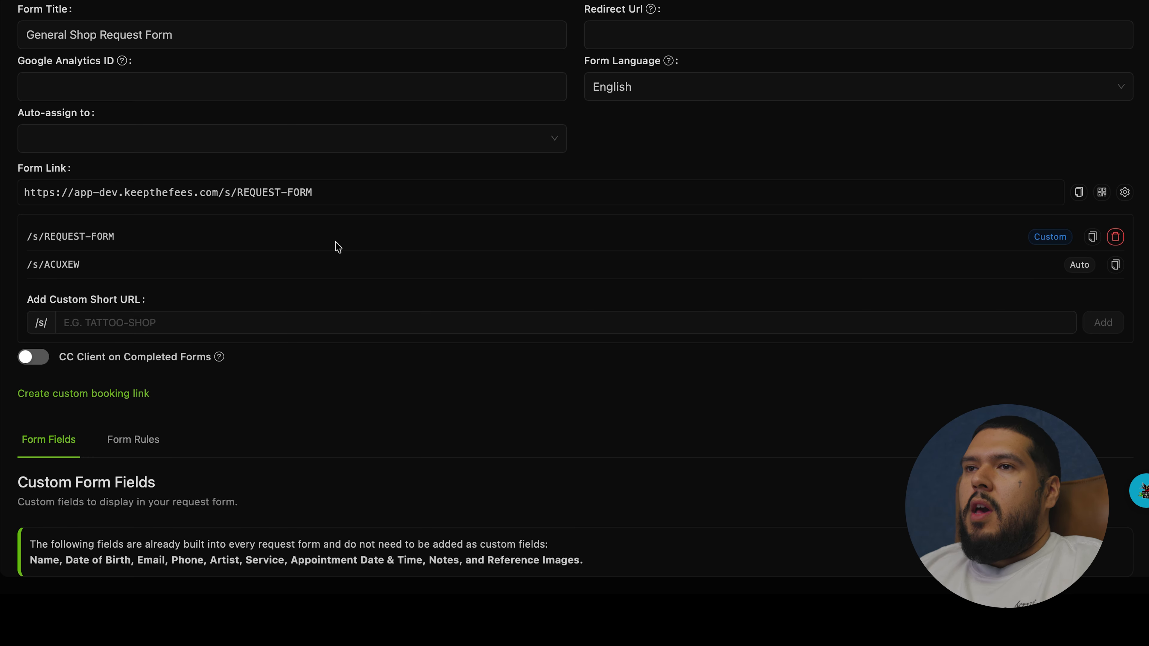
{"action": "mouse_move", "coordinate": [328, 193]}
{"action": "left_mouse_down"}
{"action": "mouse_move", "coordinate": [35, 184]}
{"action": "mouse_move", "coordinate": [314, 196]}
{"action": "left_mouse_up"}
{"action": "left_click", "coordinate": [678, 202]}
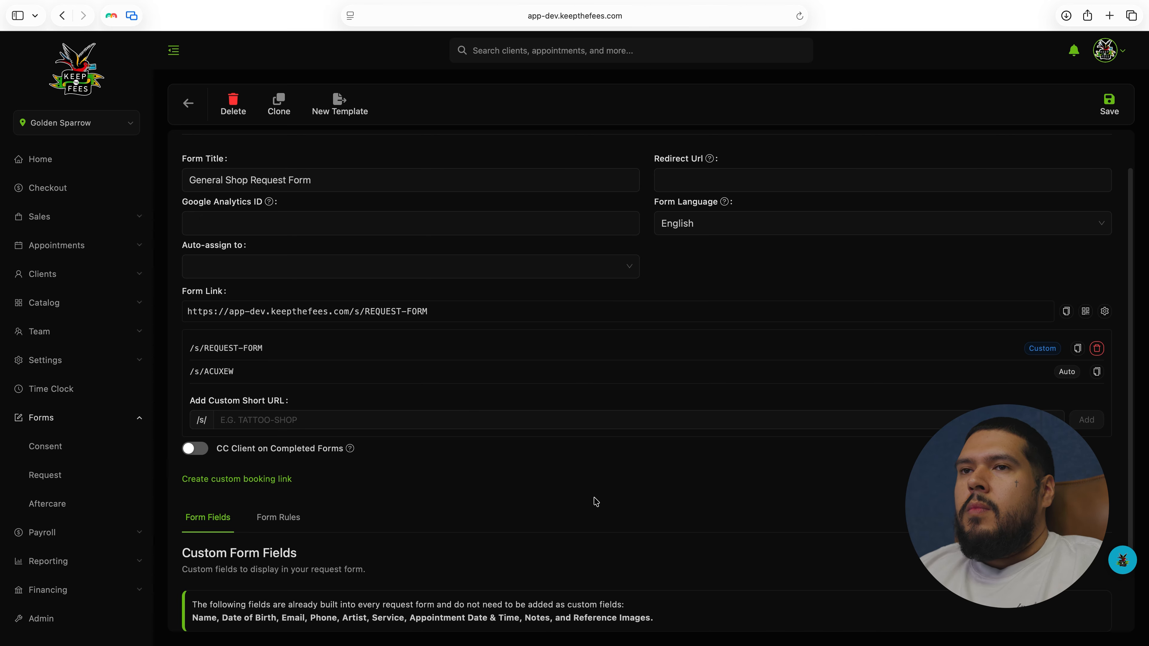
Step: Try enabling CC Client on Completed Forms, and switch it back off
{"action": "scroll", "coordinate": [552, 483], "scroll_direction": "down", "scroll_amount": 1}
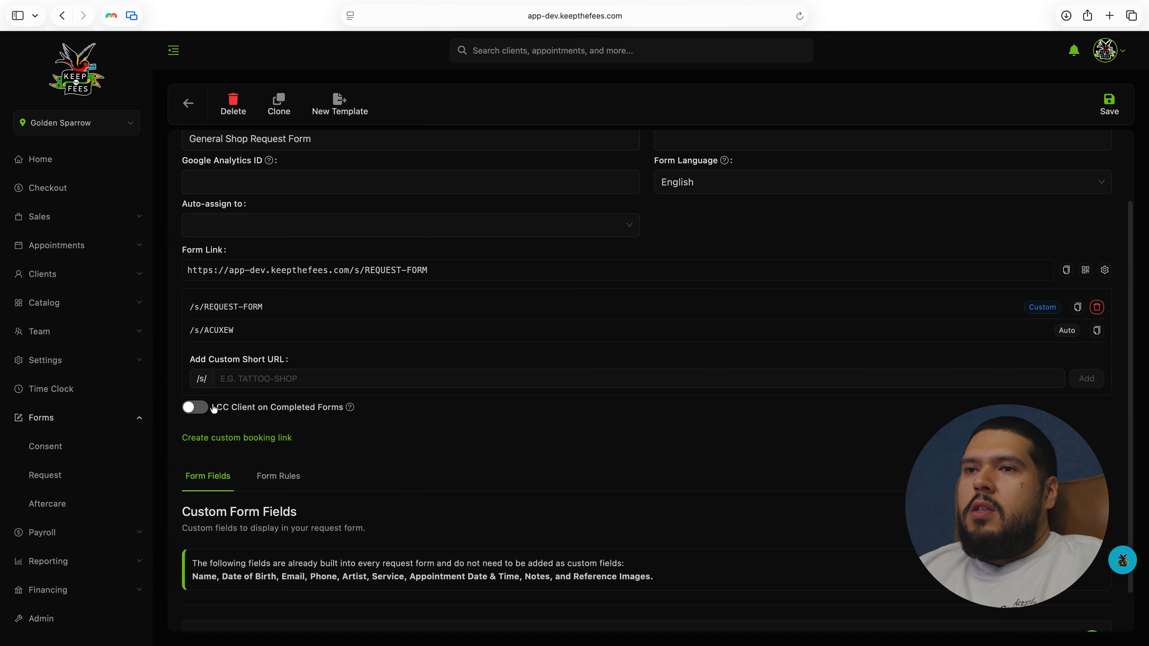
{"action": "left_click", "coordinate": [186, 414]}
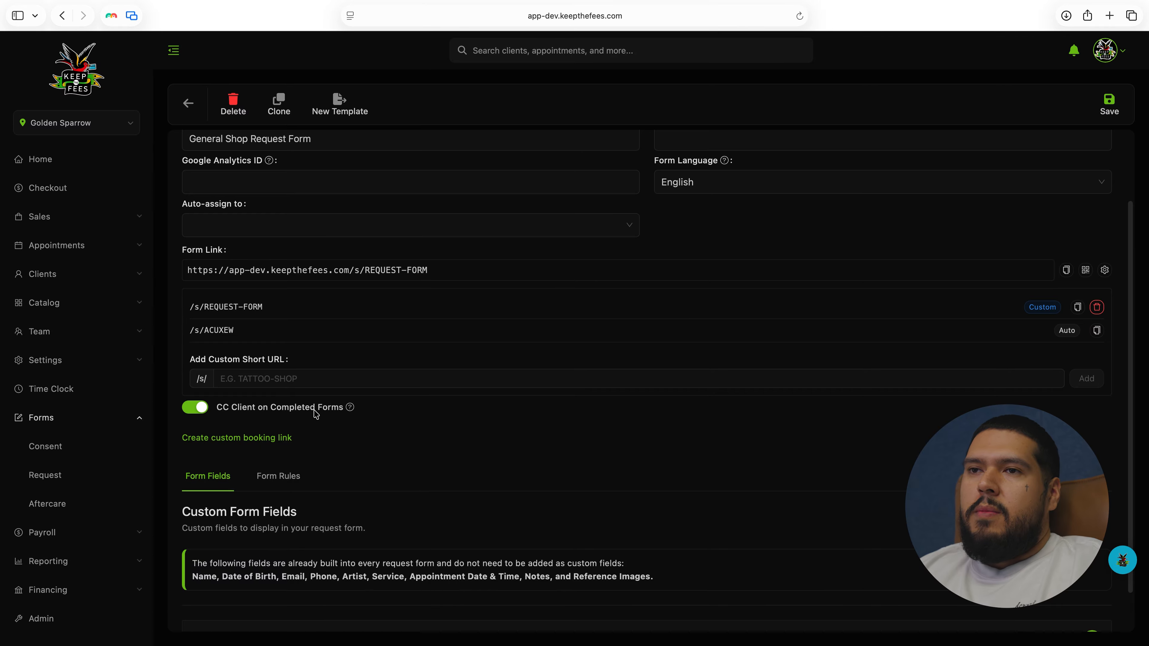
{"action": "left_click", "coordinate": [263, 409]}
Step: Open the custom booking link settings and examine the available artist and service choices without selecting any
{"action": "scroll", "coordinate": [491, 440], "scroll_direction": "down", "scroll_amount": 1}
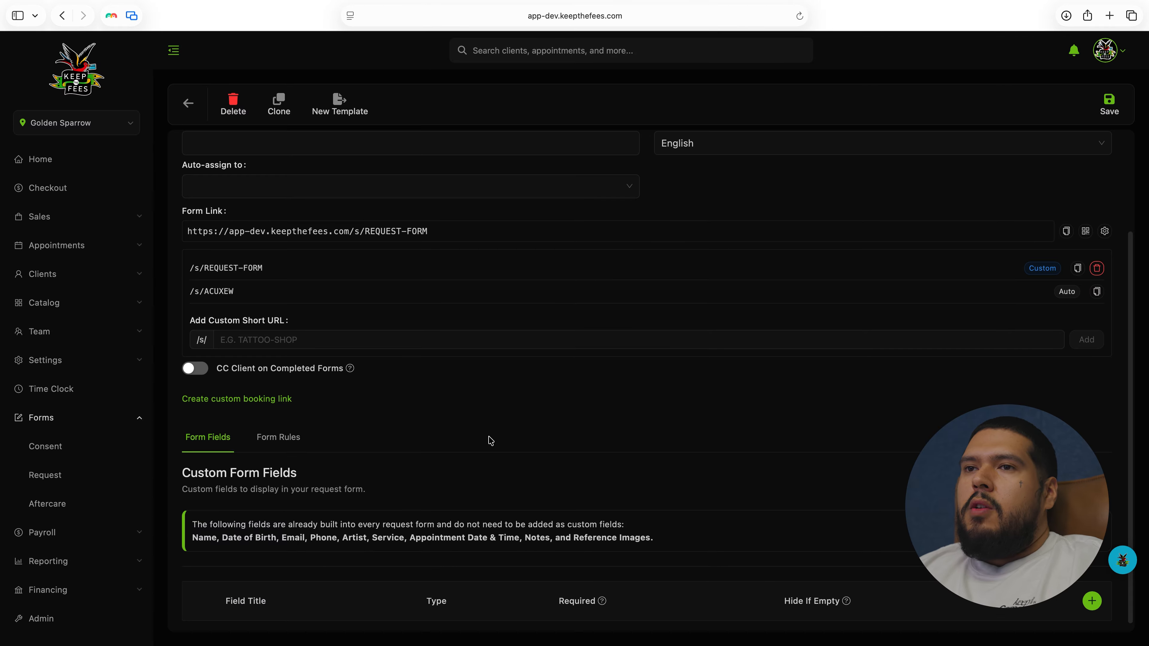
{"action": "left_click", "coordinate": [266, 401]}
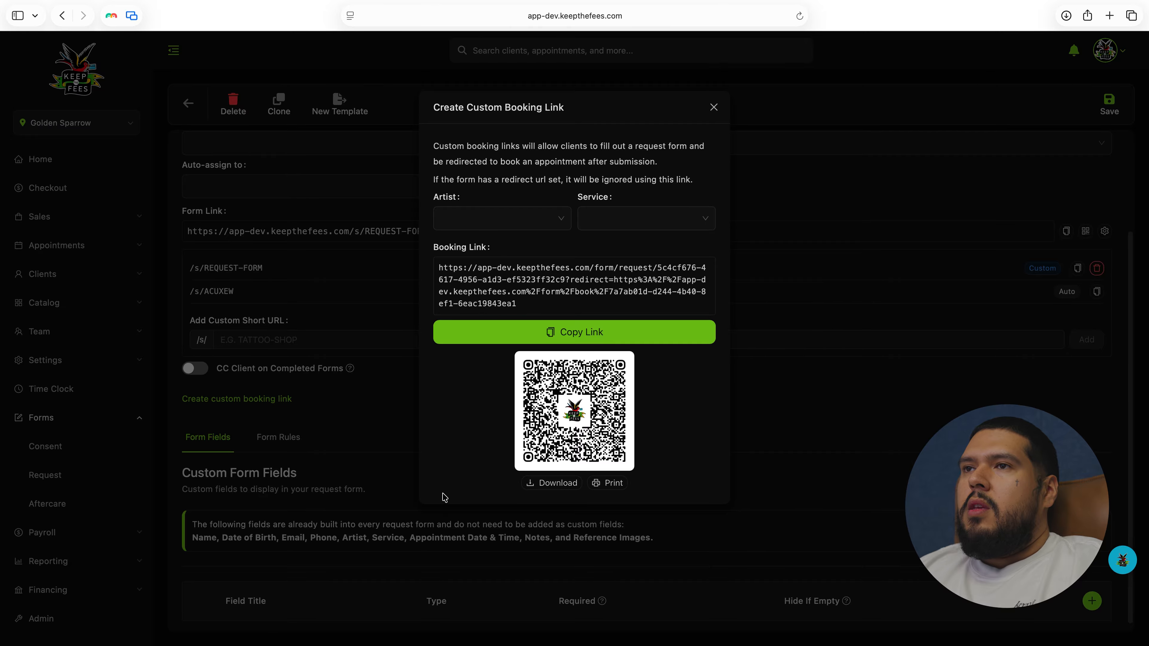
{"action": "left_click", "coordinate": [551, 220]}
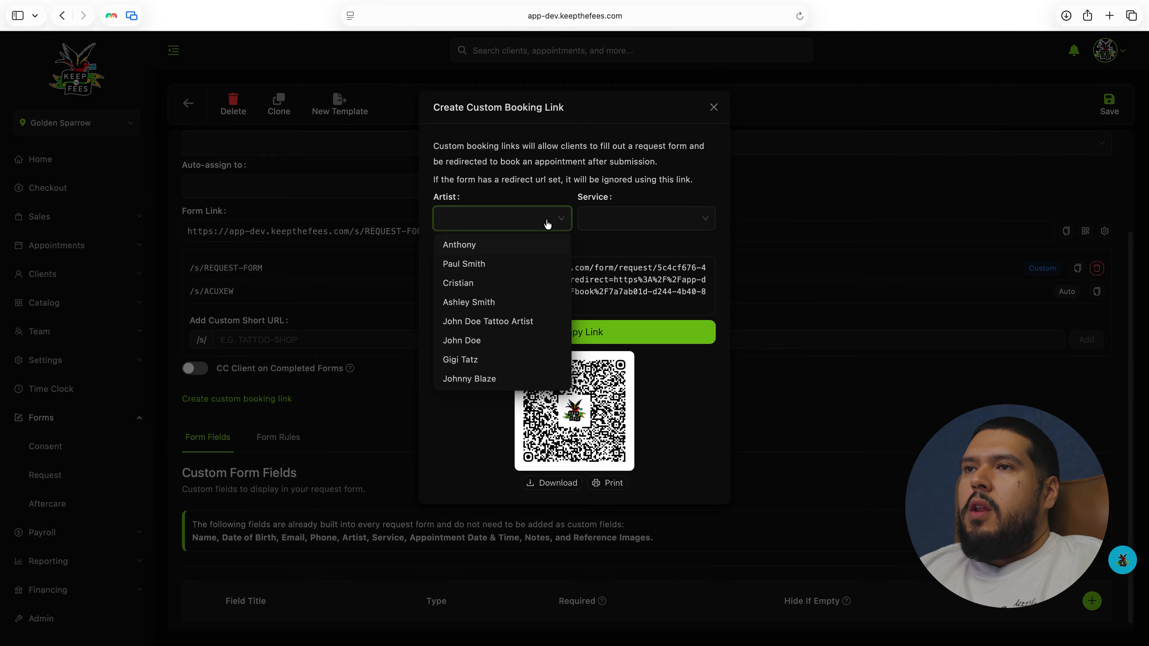
{"action": "left_click", "coordinate": [616, 250]}
{"action": "left_click", "coordinate": [633, 219]}
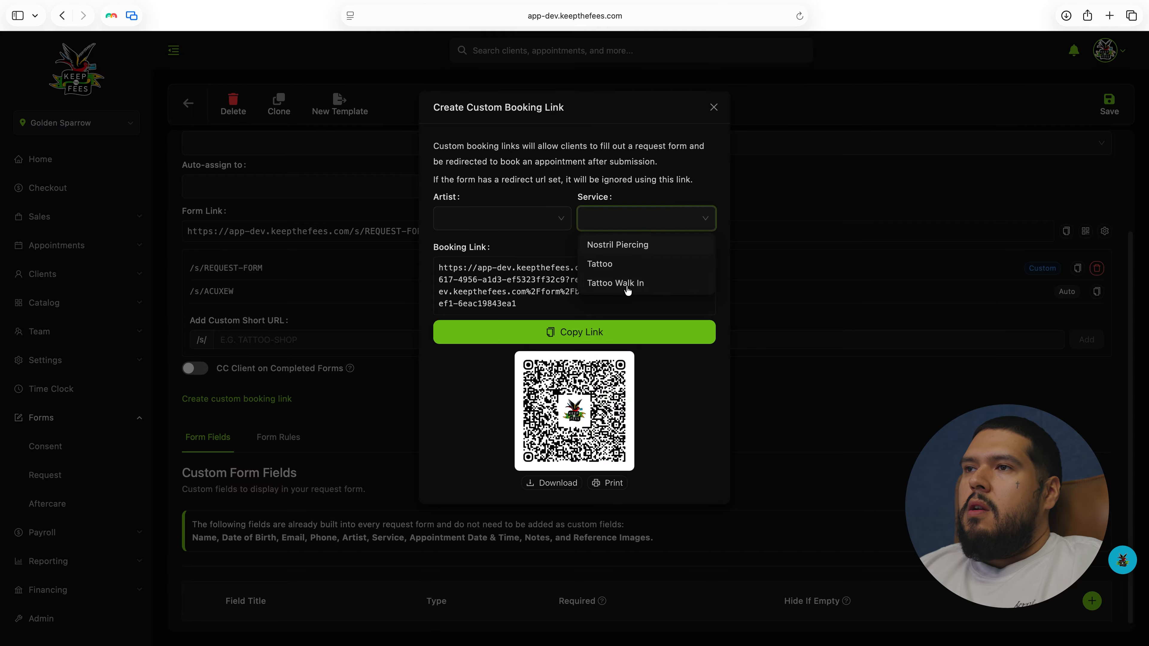
{"action": "left_click", "coordinate": [632, 181]}
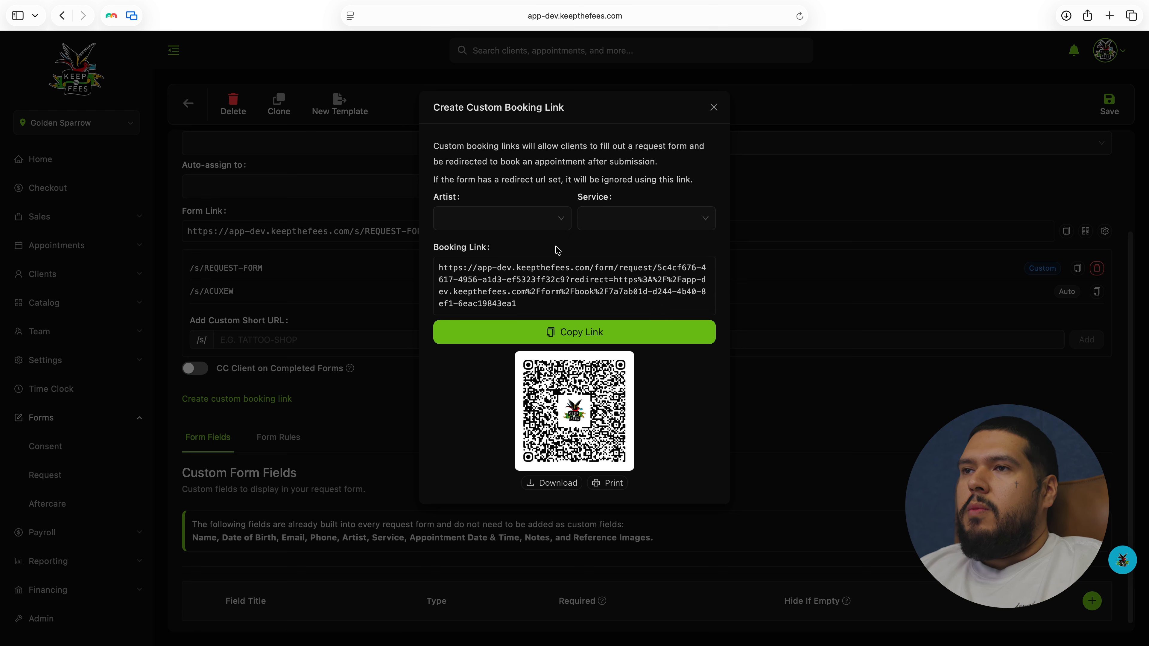
Step: Close the custom booking link settings, and try the Required and Hide If Empty options on a new custom field
{"action": "left_click", "coordinate": [714, 107]}
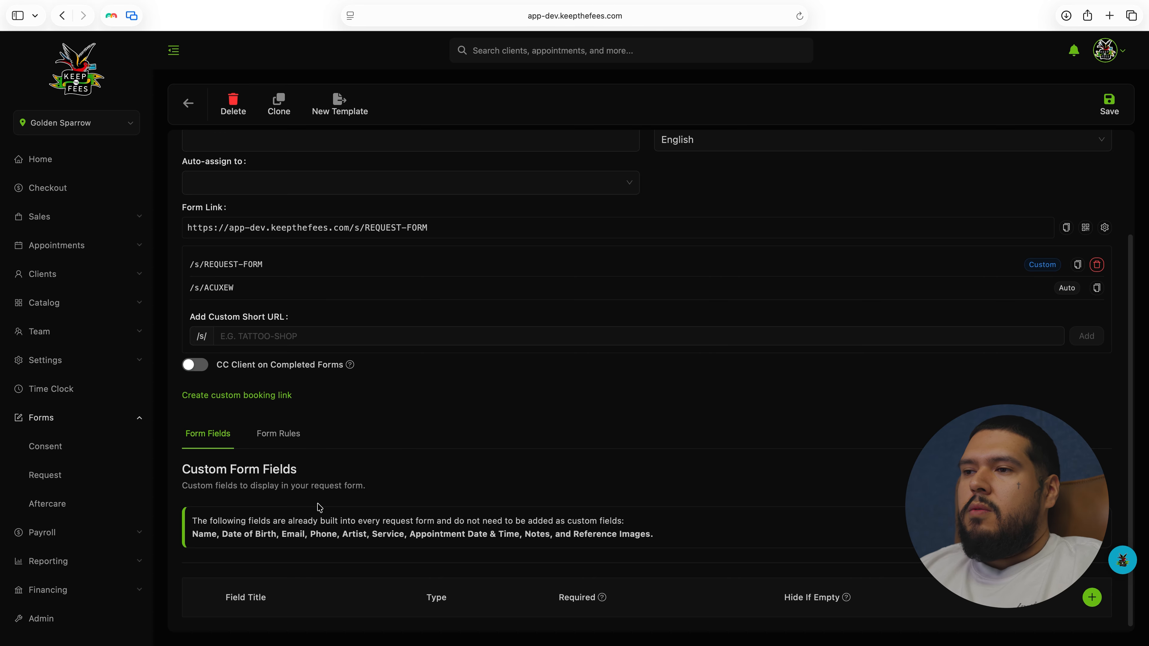
{"action": "left_click", "coordinate": [1091, 597]}
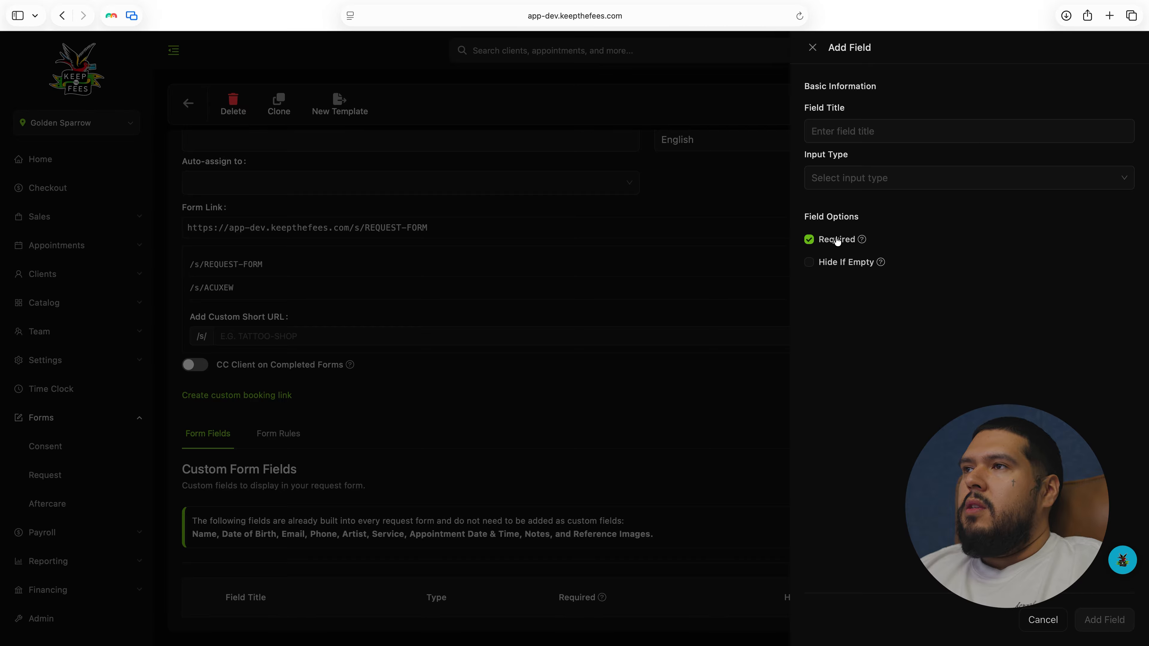
{"action": "left_click", "coordinate": [809, 243]}
{"action": "left_click", "coordinate": [812, 263]}
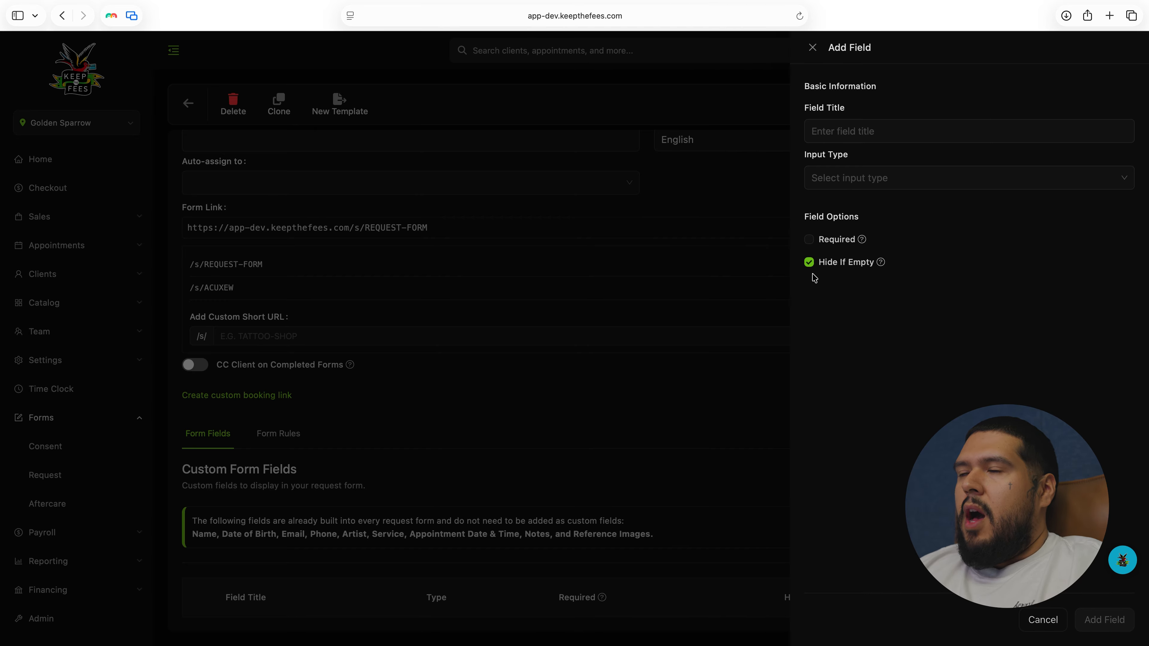
{"action": "left_click", "coordinate": [880, 262]}
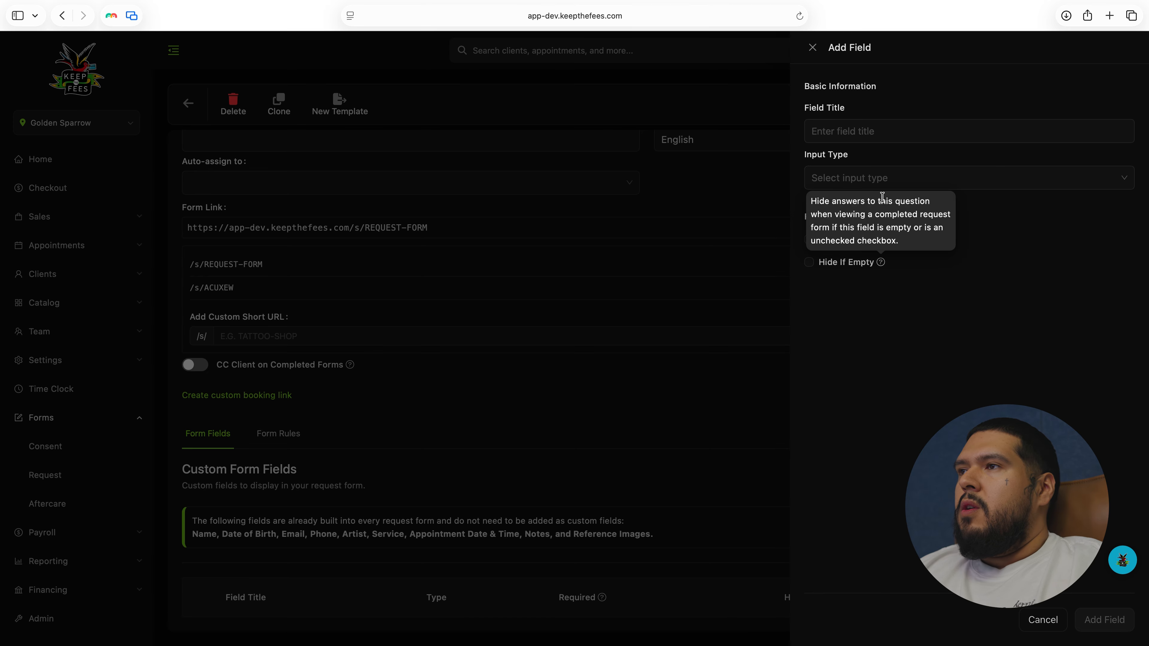
Step: Add a Display-Only Text field titled "What days of the week work best for you" to the request form
{"action": "left_click", "coordinate": [951, 184]}
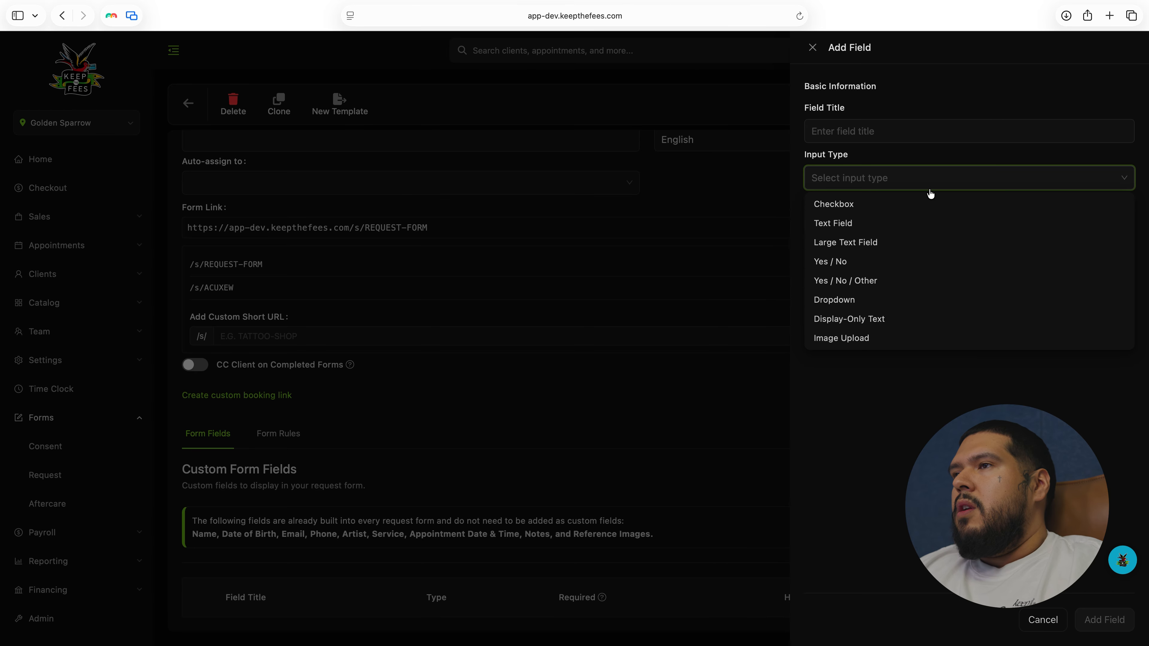
{"action": "left_click", "coordinate": [865, 207]}
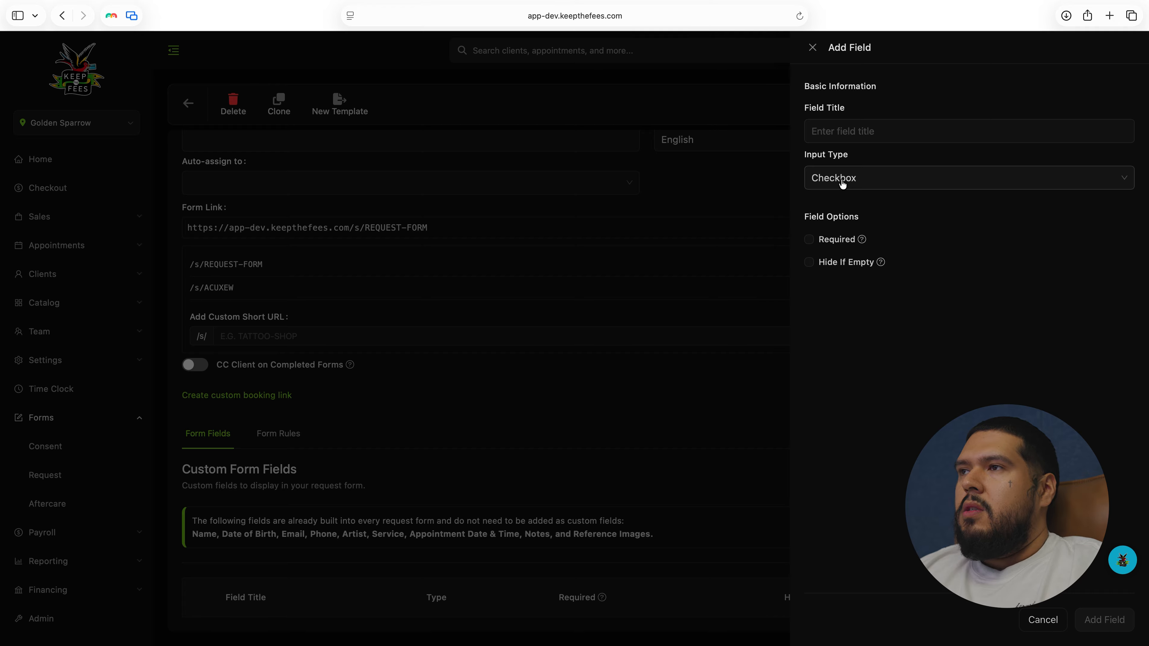
{"action": "left_click", "coordinate": [859, 185]}
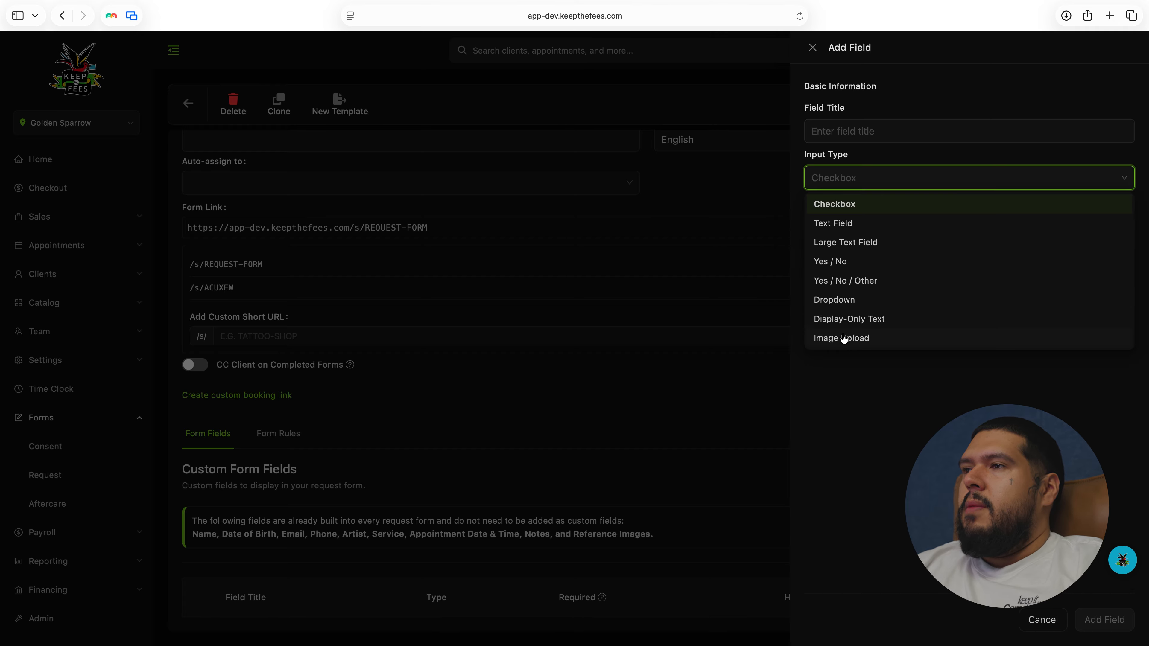
{"action": "left_click", "coordinate": [849, 320]}
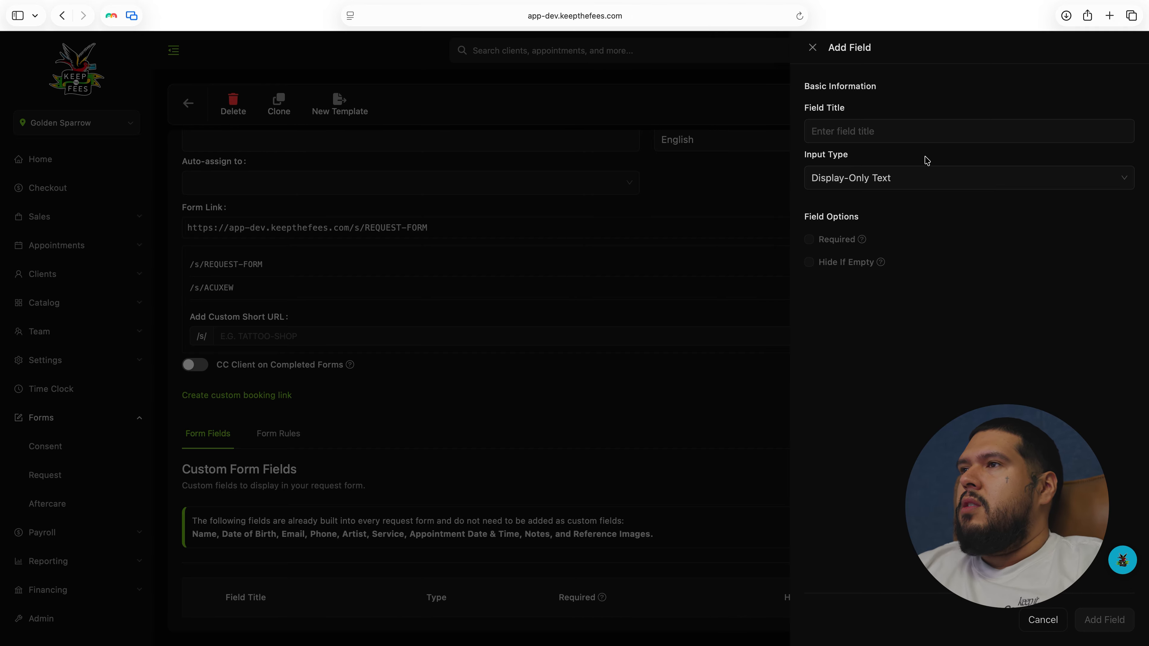
{"action": "left_click", "coordinate": [908, 132]}
{"action": "type", "text": "What days of the week work best for you"}
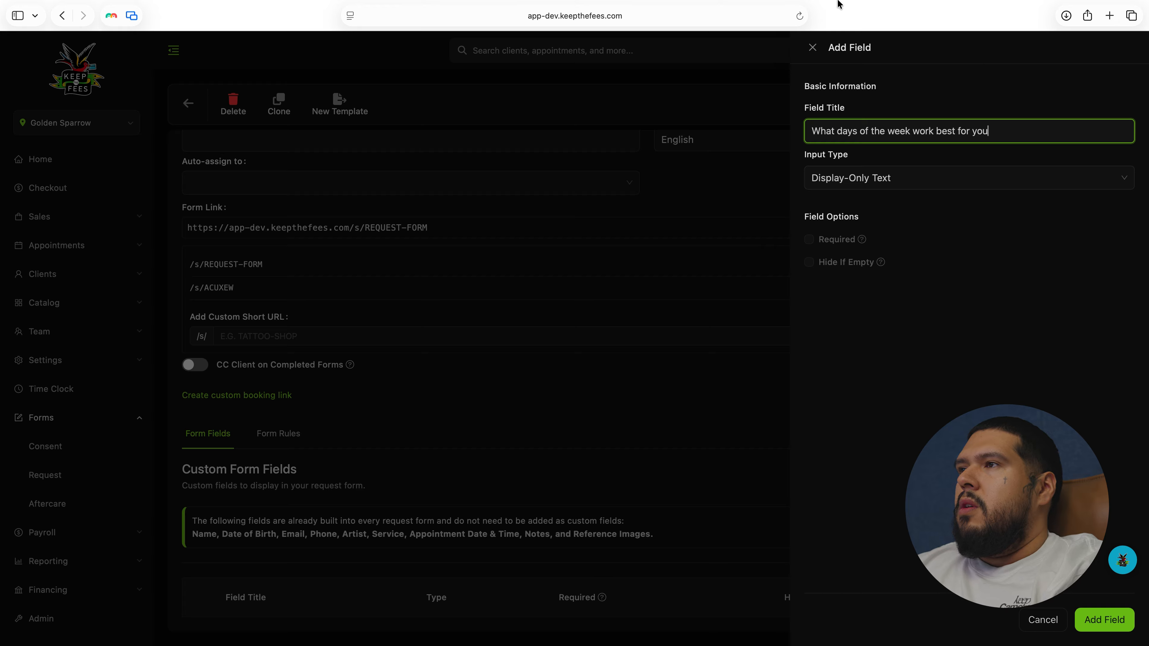
{"action": "left_click", "coordinate": [1094, 622]}
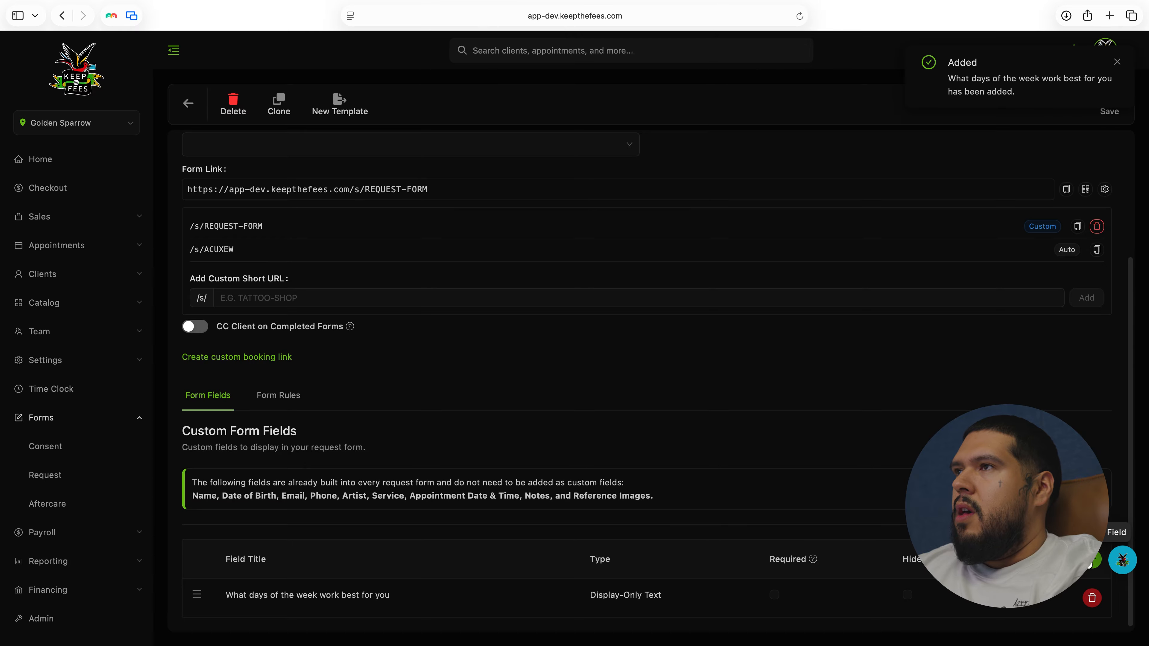
Step: Try setting up a Checkbox field titled "monday" for the request form, and close the field settings
{"action": "left_click", "coordinate": [1093, 559]}
{"action": "left_click", "coordinate": [844, 179]}
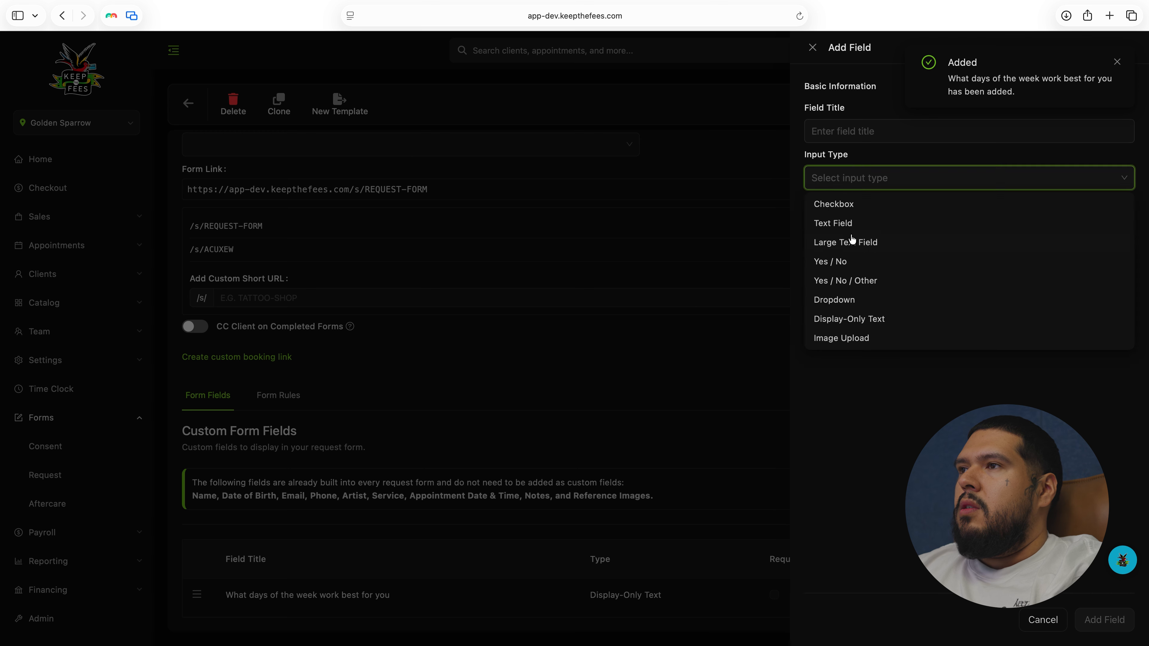
{"action": "left_click", "coordinate": [846, 205]}
{"action": "left_click", "coordinate": [850, 130]}
{"action": "type", "text": "m"}
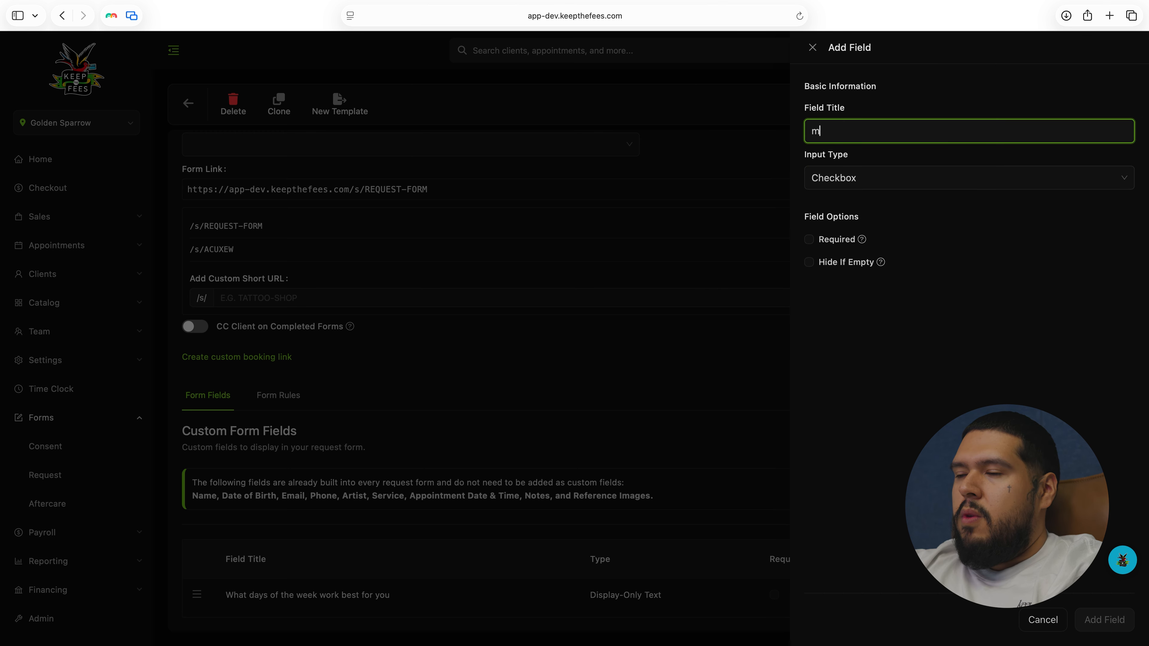
{"action": "type", "text": "onday"}
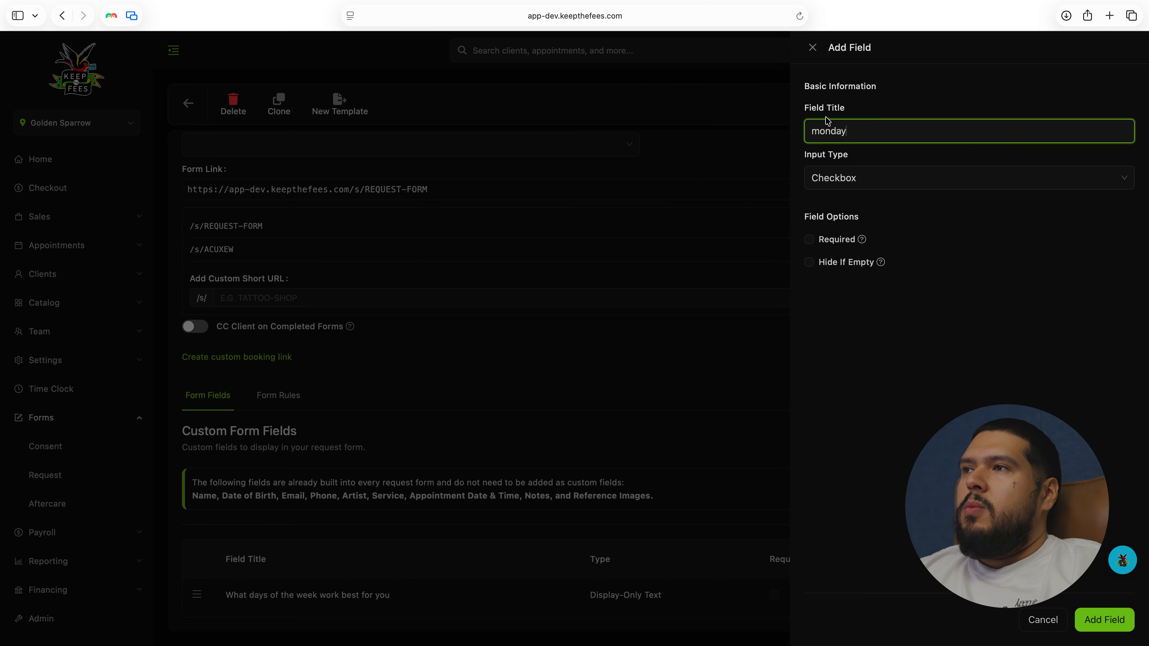
{"action": "left_click", "coordinate": [679, 359]}
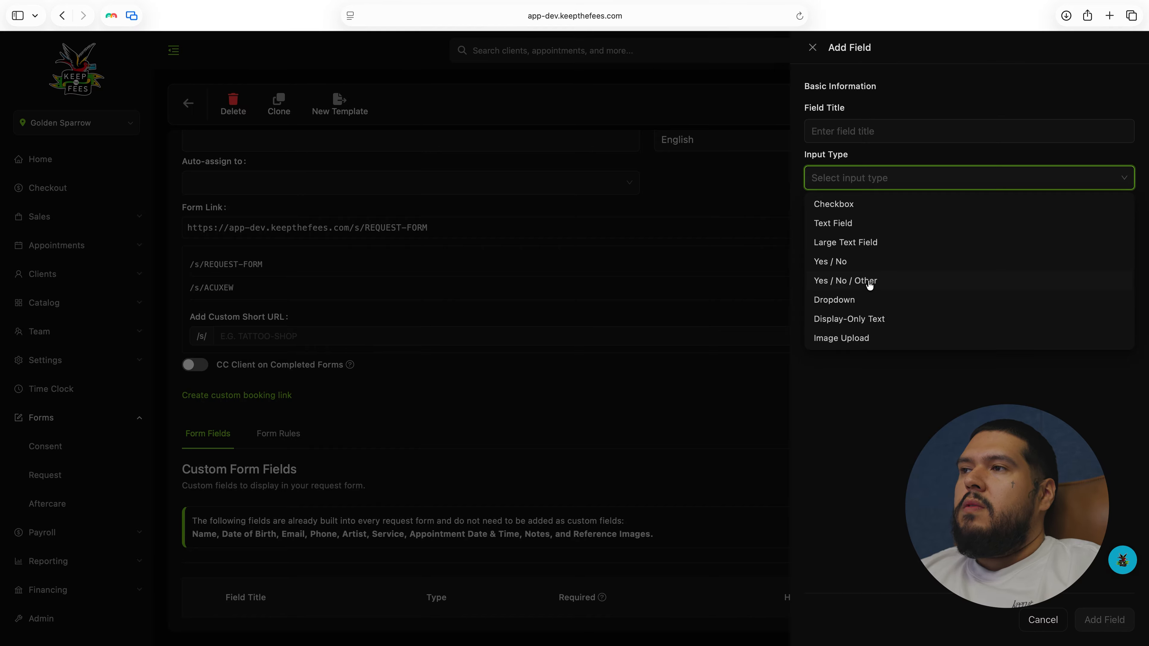
Step: Try input types including Display-Only Text and Image Upload for a new custom field, and discard the field
{"action": "left_click", "coordinate": [867, 304]}
{"action": "left_click", "coordinate": [890, 243]}
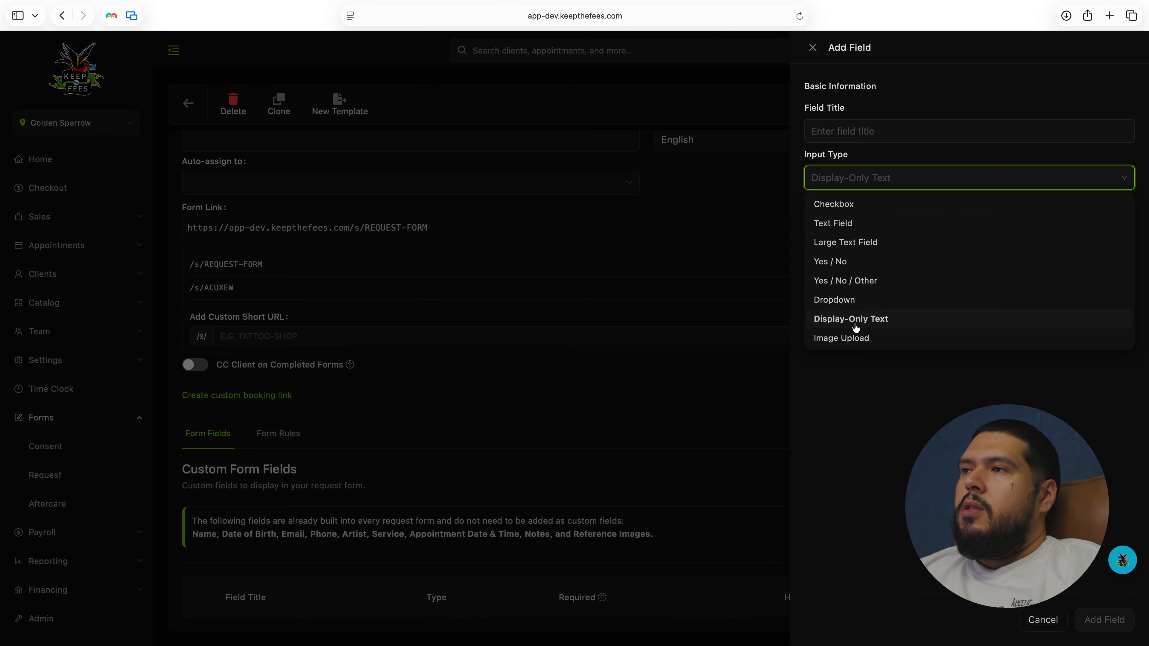
{"action": "left_click", "coordinate": [855, 327]}
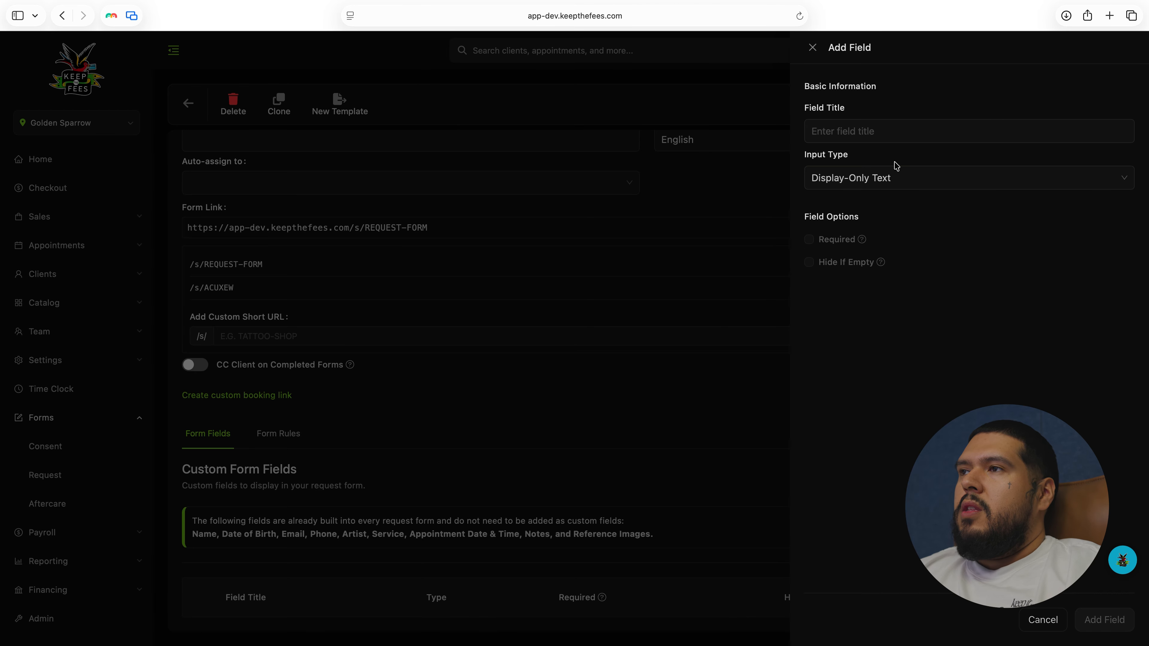
{"action": "left_click", "coordinate": [862, 181]}
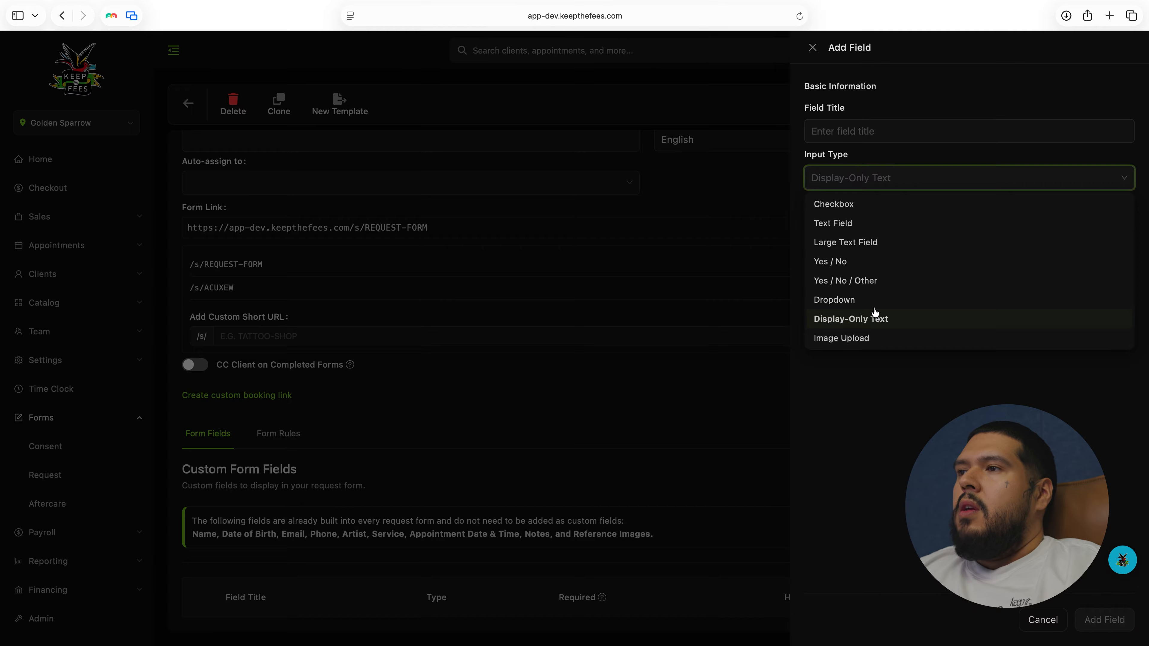
{"action": "left_click", "coordinate": [834, 340]}
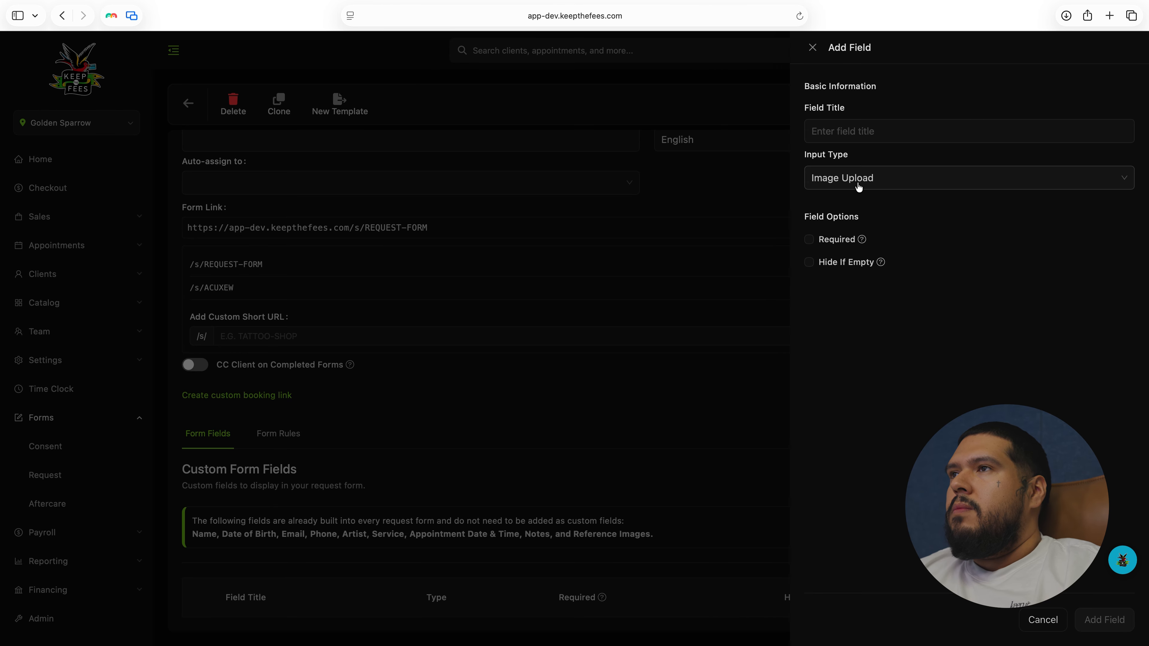
{"action": "left_click", "coordinate": [813, 47]}
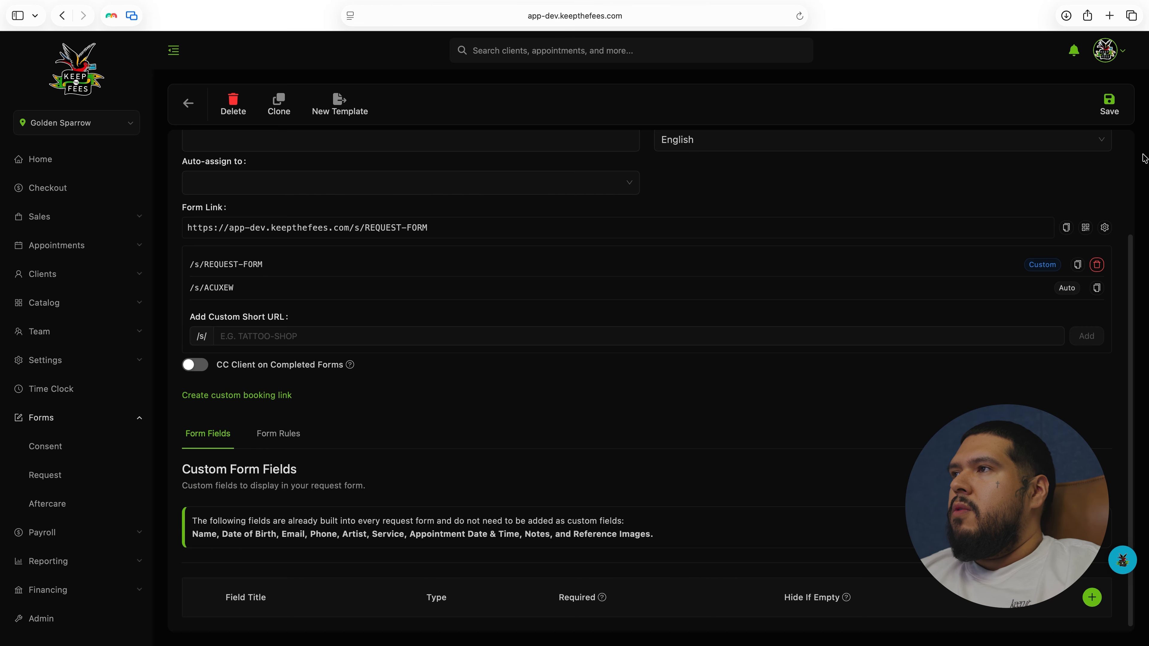
Step: Save the request form, and reopen General Shop Request Form for editing from the list of appointment request forms
{"action": "left_click", "coordinate": [1103, 102]}
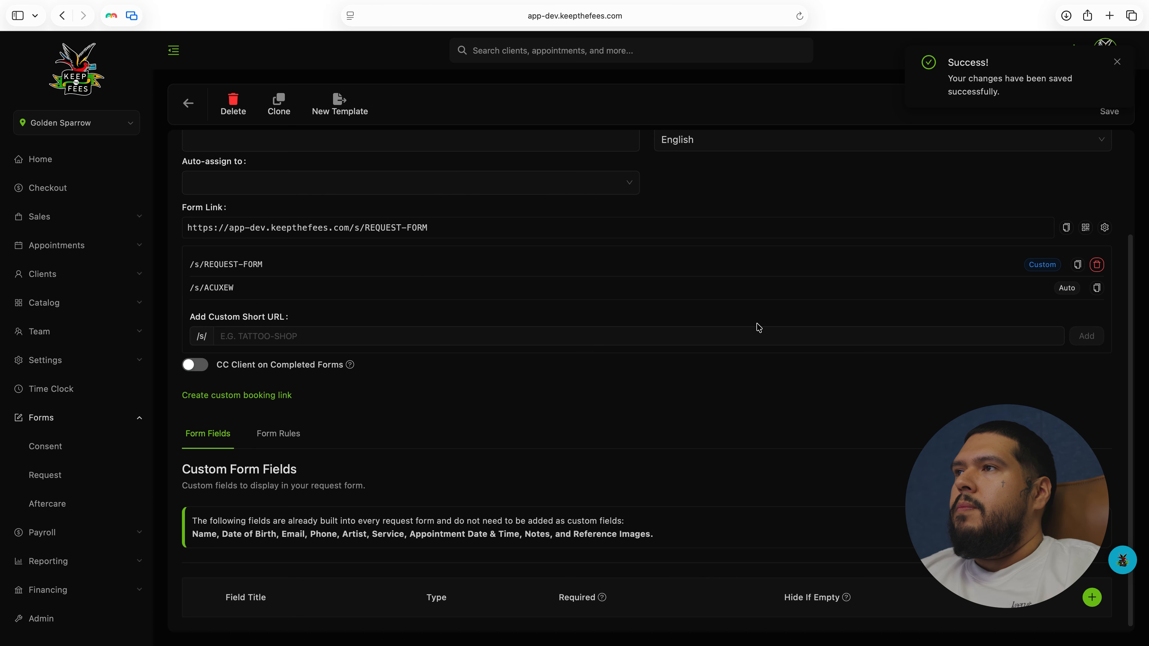
{"action": "left_click", "coordinate": [1116, 63]}
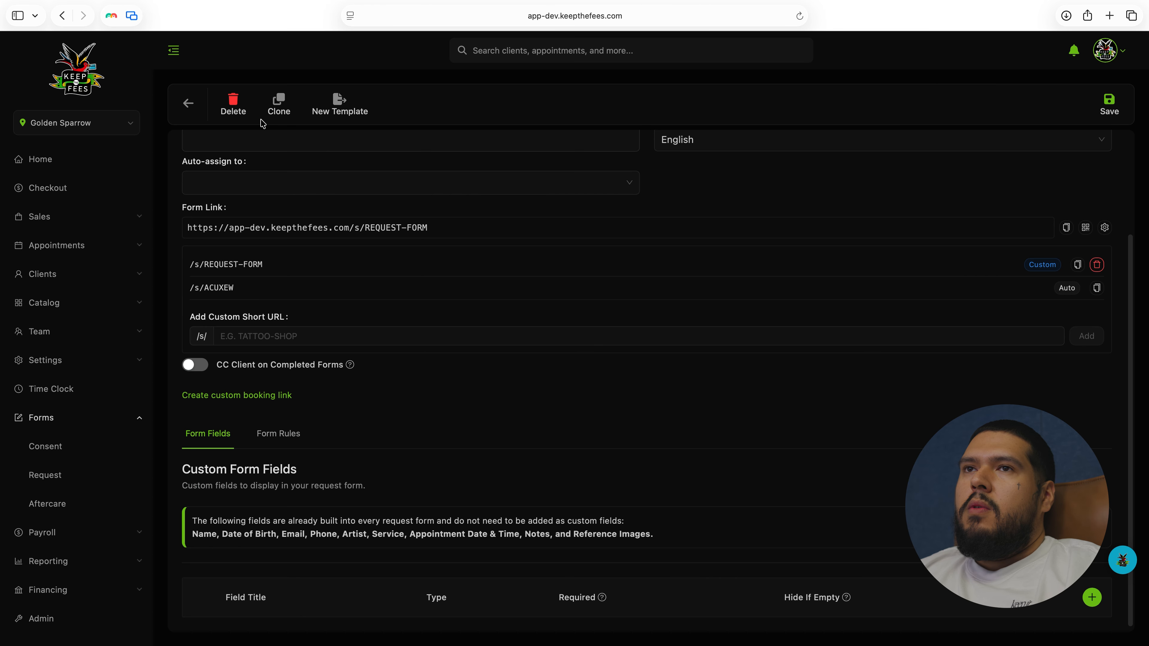
{"action": "left_click", "coordinate": [190, 105]}
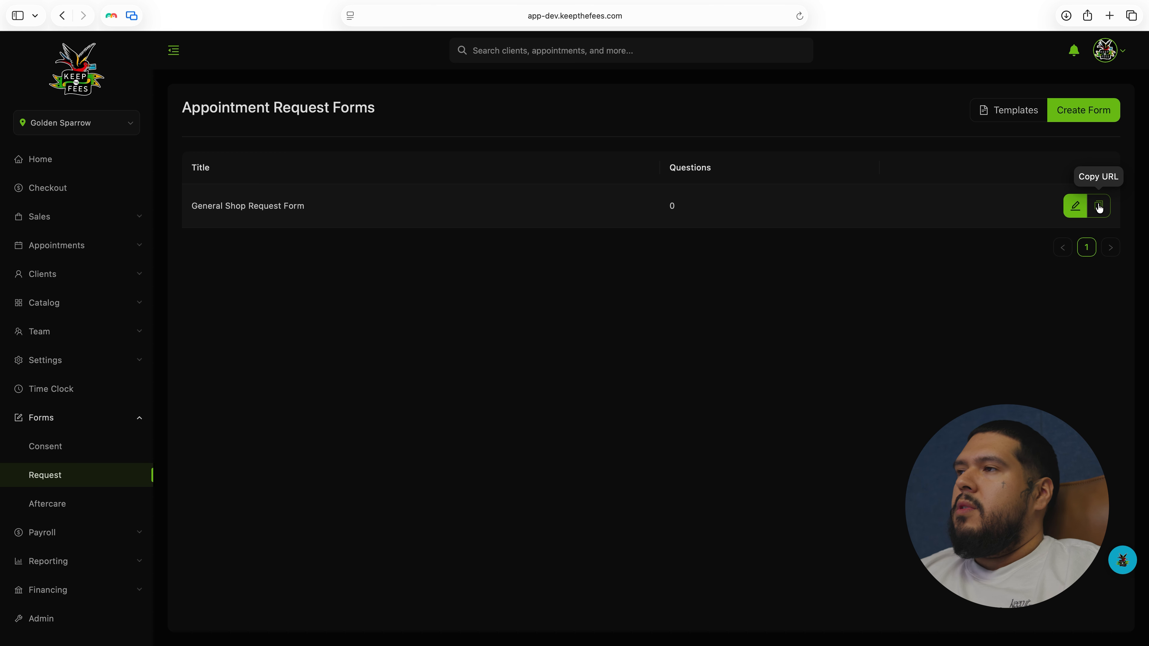
{"action": "left_click", "coordinate": [1072, 208]}
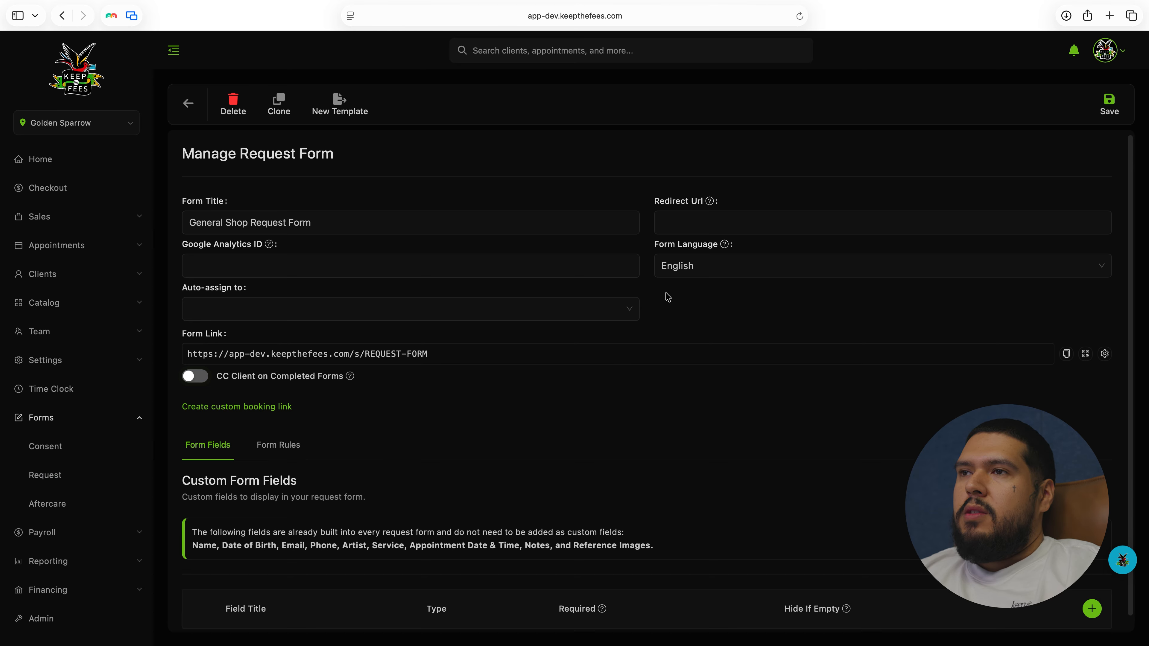